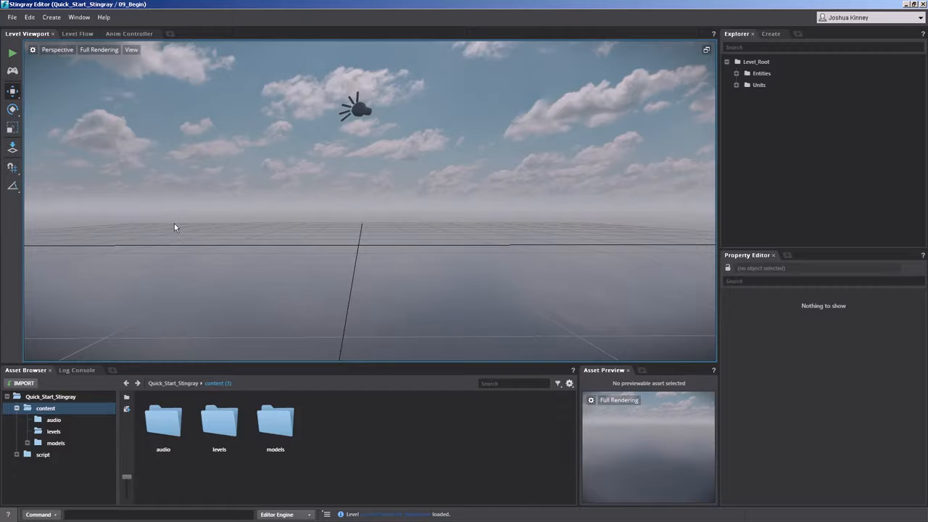
Place the Level_01_Street unit from the models/buildings folder in the level at about X 0.08, Y -2.42.
left_click(44, 443)
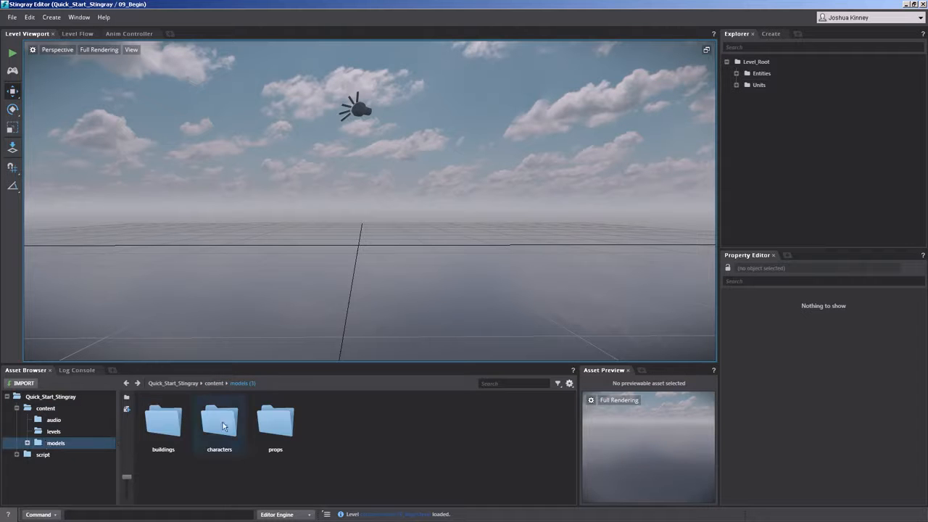
double_click(152, 429)
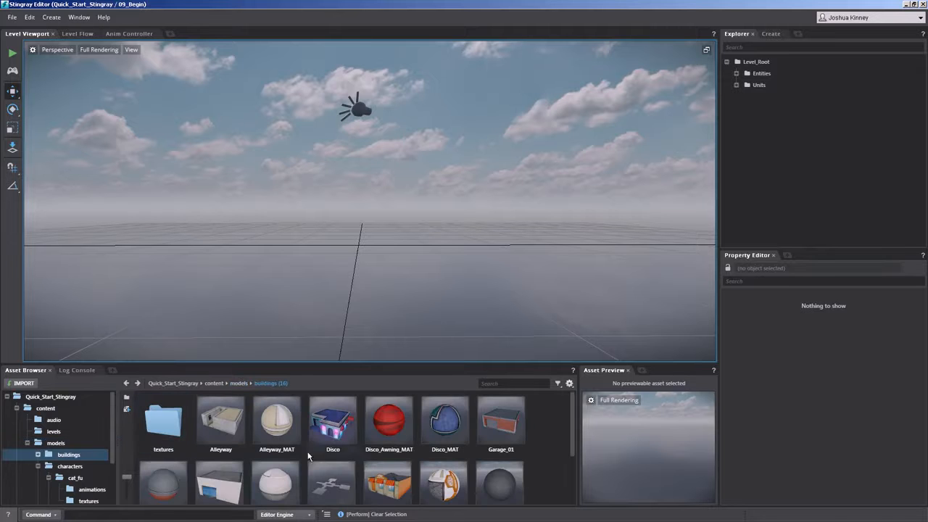
scroll(312, 457, "down", 2)
scroll(337, 442, "up", 1)
left_click(337, 443)
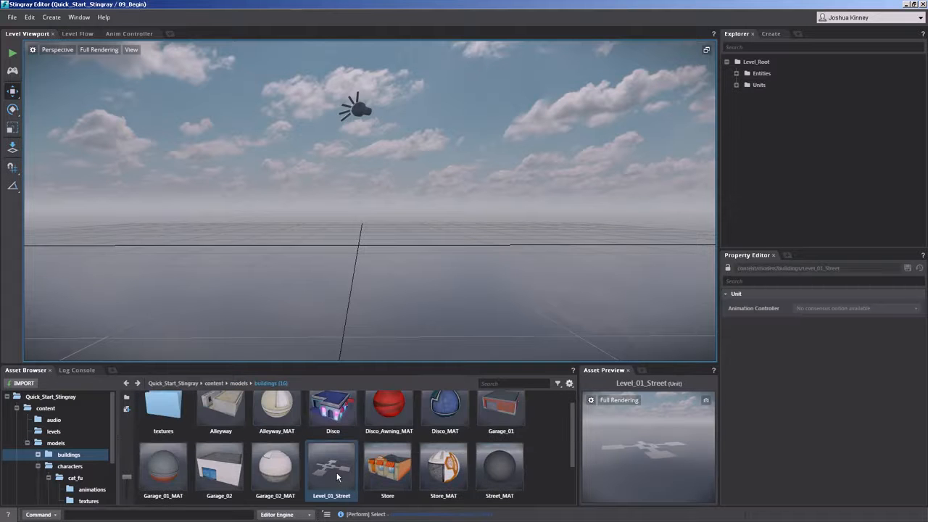
left_click_drag(337, 477, 356, 241)
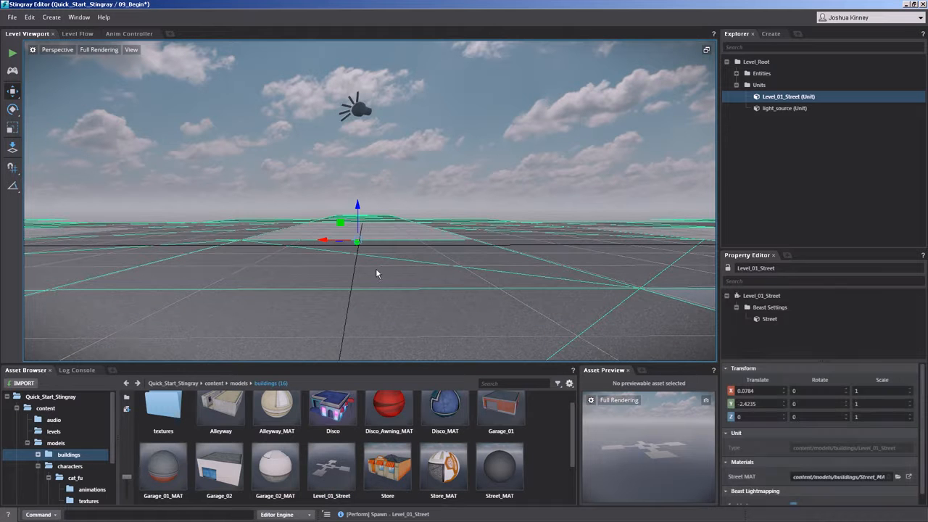
Set the street unit's X and Y translation to 0 so it sits at the world origin.
left_click_drag(310, 223, 379, 239, "alt")
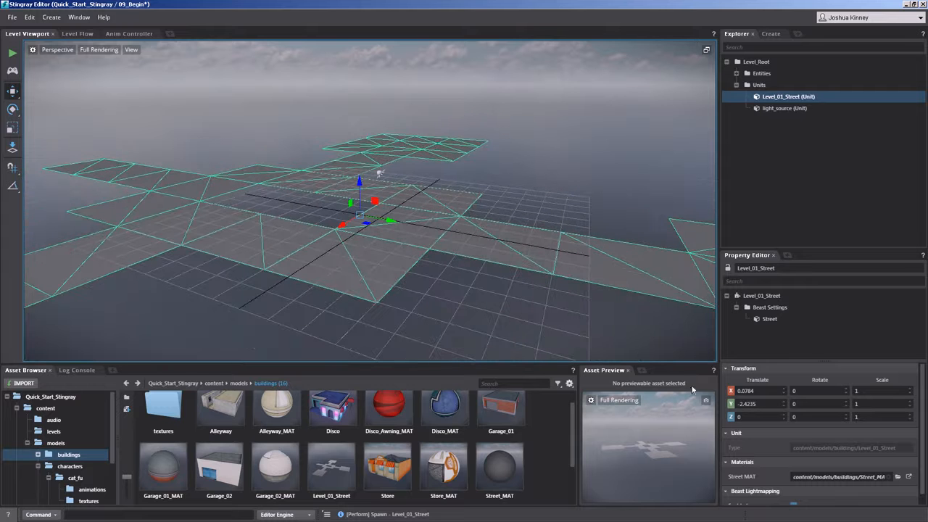
left_click(761, 391)
type("0")
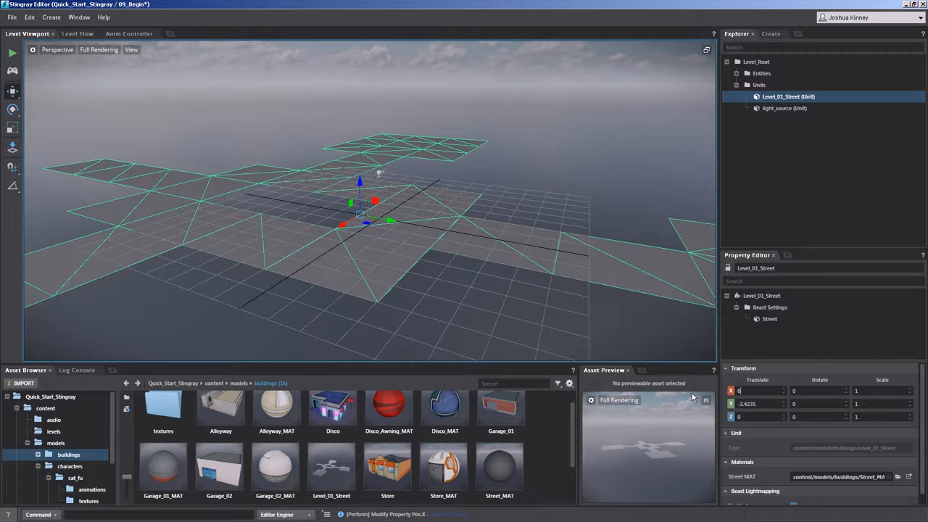
key("Tab")
type("0")
key("Return")
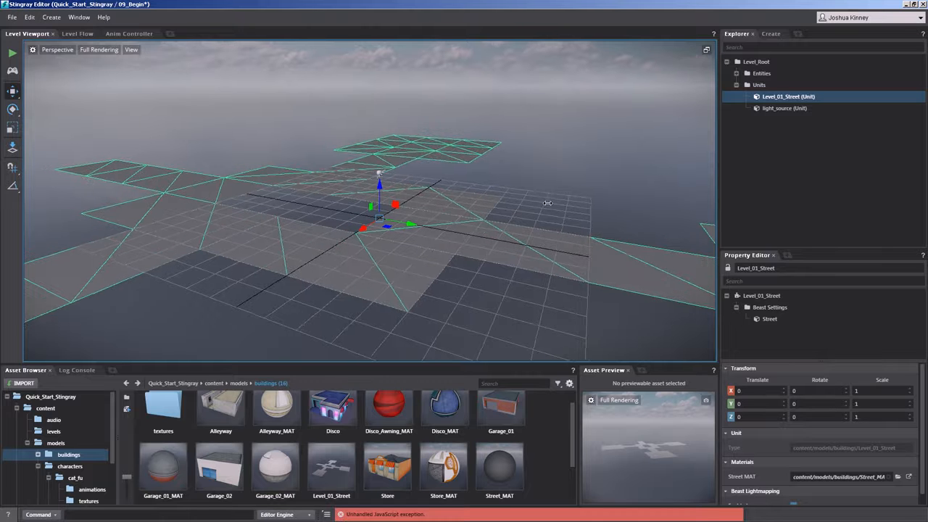
Examine the placed street, the Street_MAT material, and the contents of the characters and props folders.
left_click_drag(555, 207, 511, 213, "alt")
right_click_drag(512, 213, 476, 124, "alt")
left_click_drag(467, 166, 419, 232, "alt")
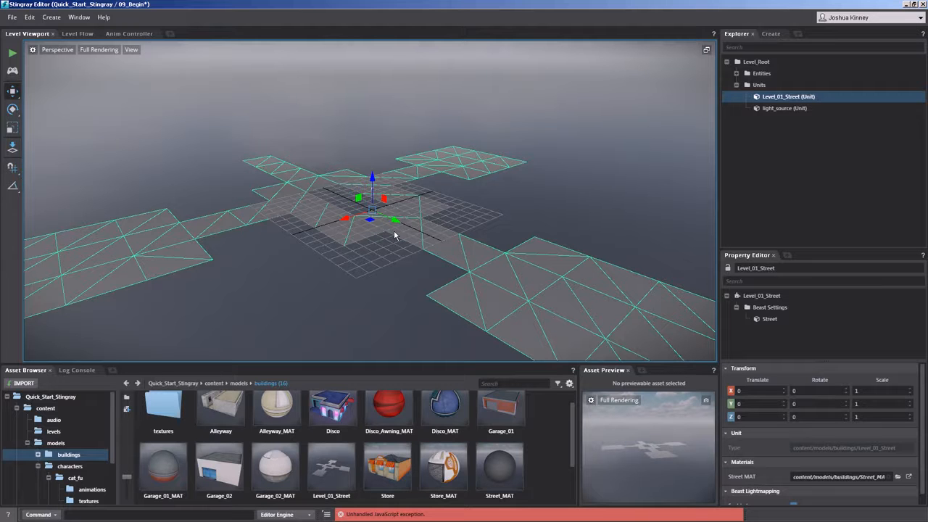
left_click(511, 466)
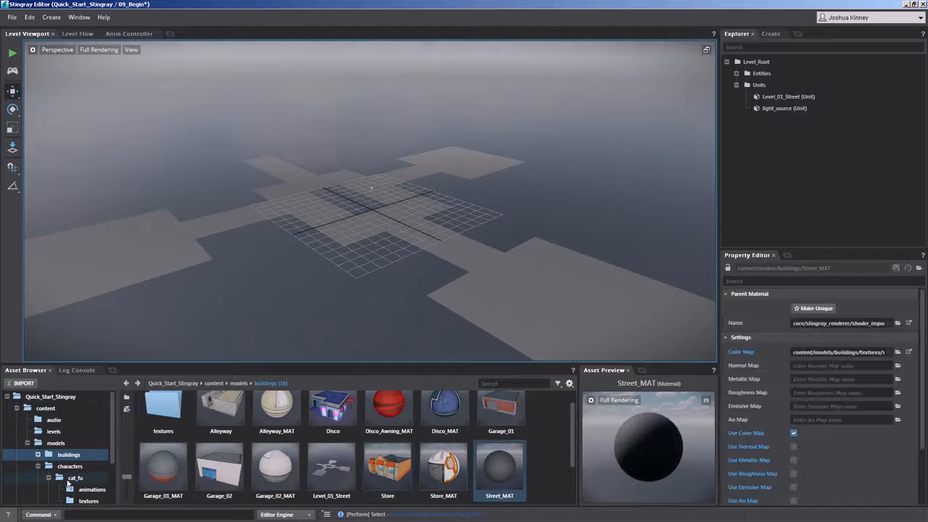
left_click(38, 467)
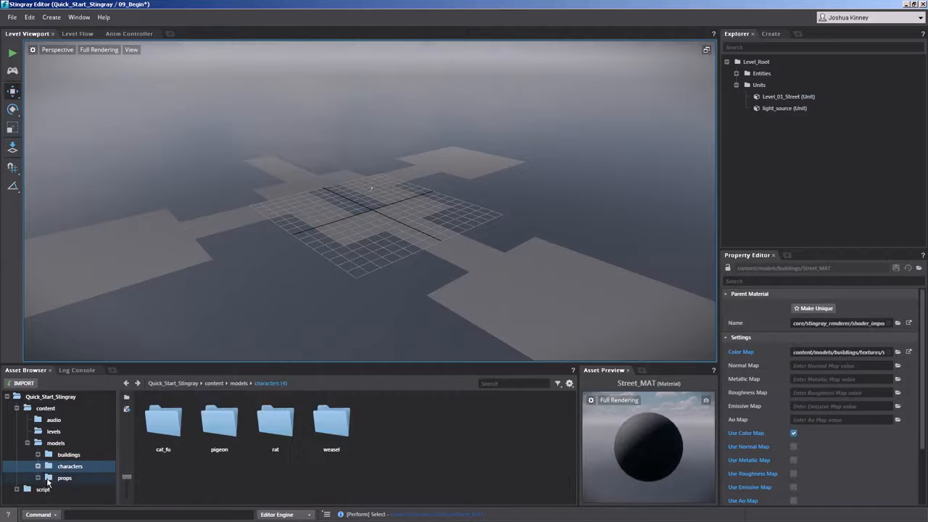
left_click(49, 480)
scroll(326, 449, "down", 3)
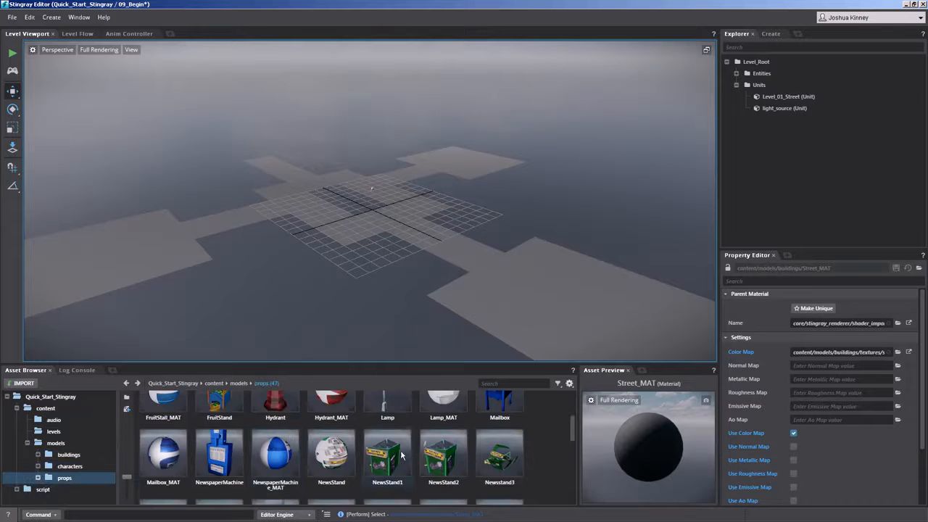
scroll(384, 453, "up", 3)
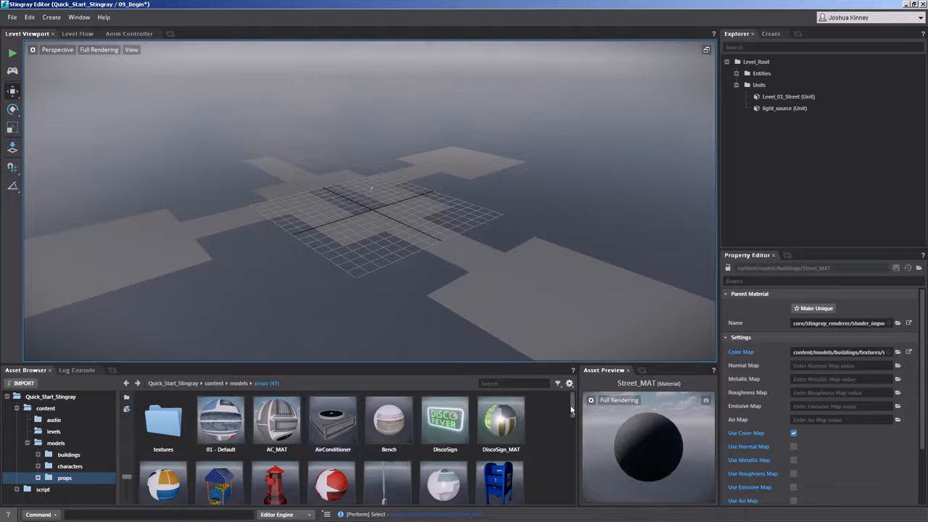
mouse_move(570, 405)
left_mouse_down()
mouse_move(572, 456)
mouse_move(577, 409)
left_mouse_up()
Search the project assets for "sidewalk".
left_click(526, 382)
type("sidewalk")
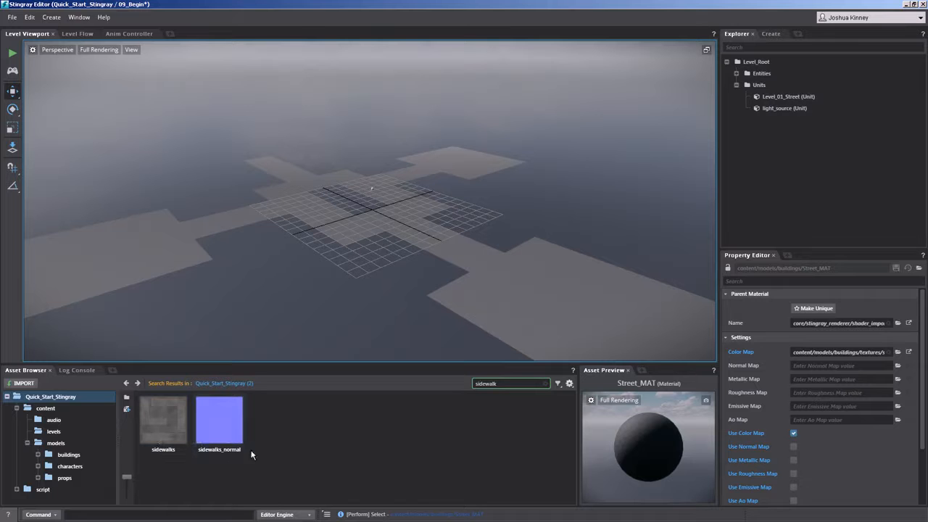
Search the project assets for "Sidewalk" with a capital S and filter the results to Units.
double_click(512, 385)
type("sidewalk")
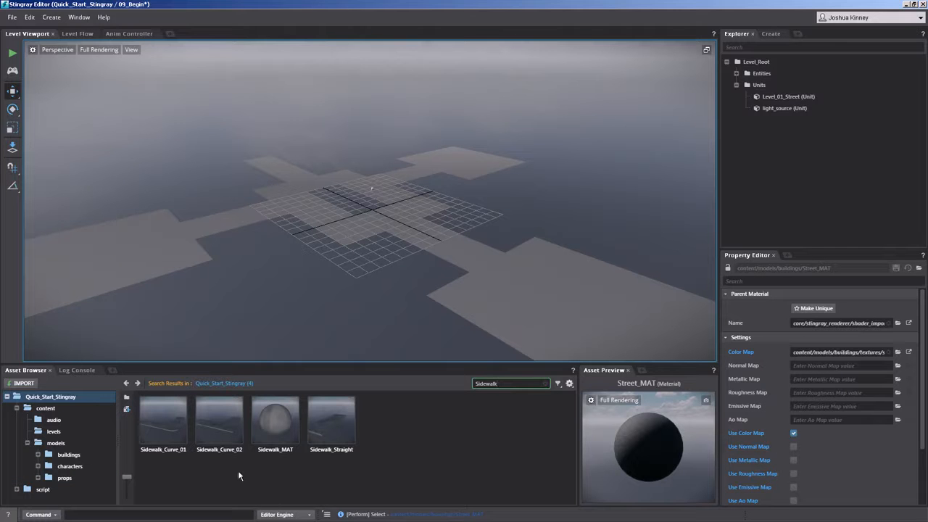
left_click(558, 384)
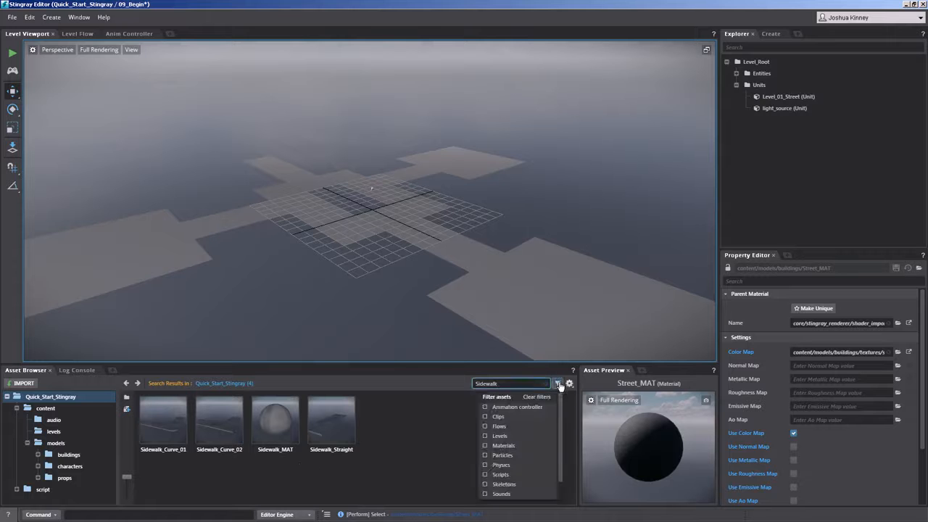
scroll(520, 427, "down", 1)
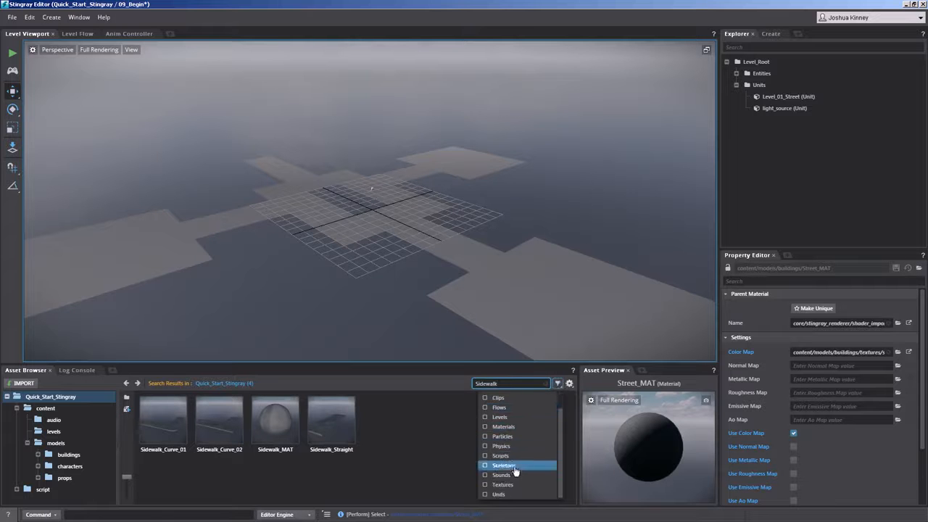
left_click(486, 495)
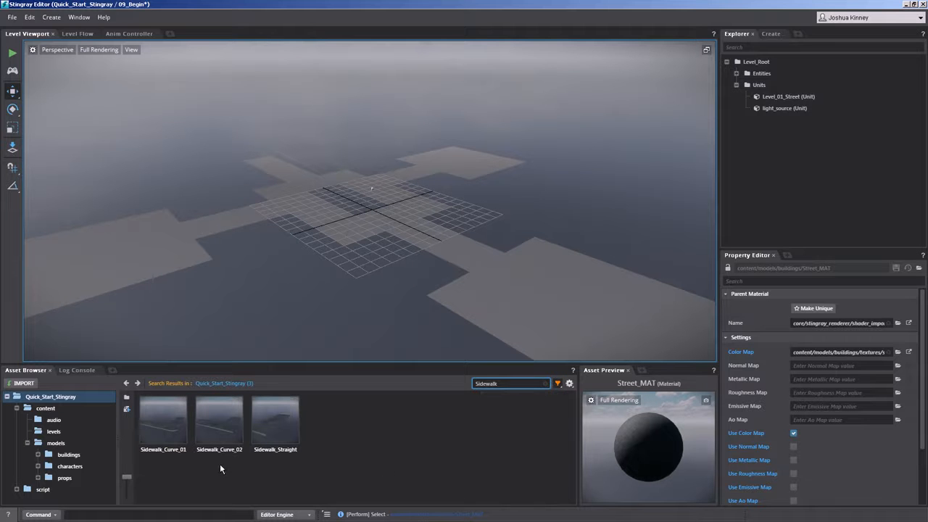
Place Sidewalk_Curve_01, Sidewalk_Curve_02 and Sidewalk_Straight next to each other around the same street block.
left_click_drag(146, 426, 335, 255)
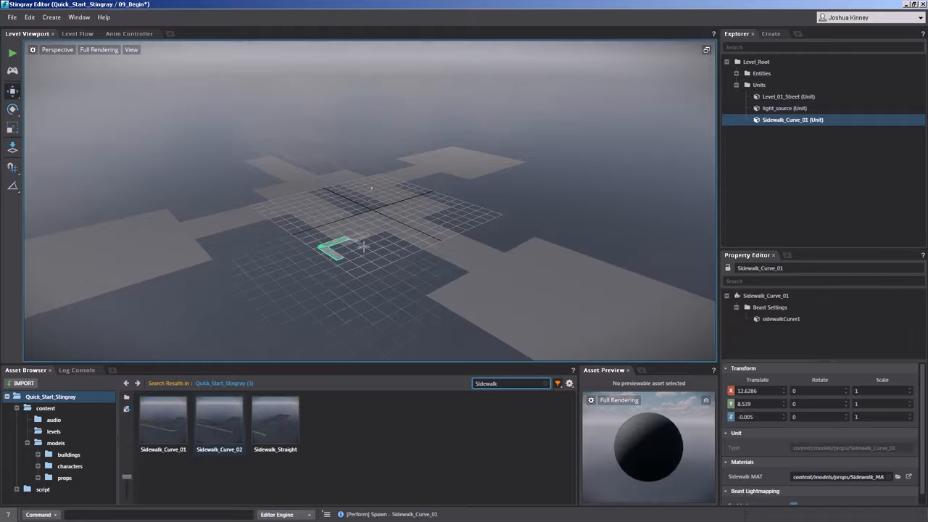
left_click_drag(219, 424, 385, 237)
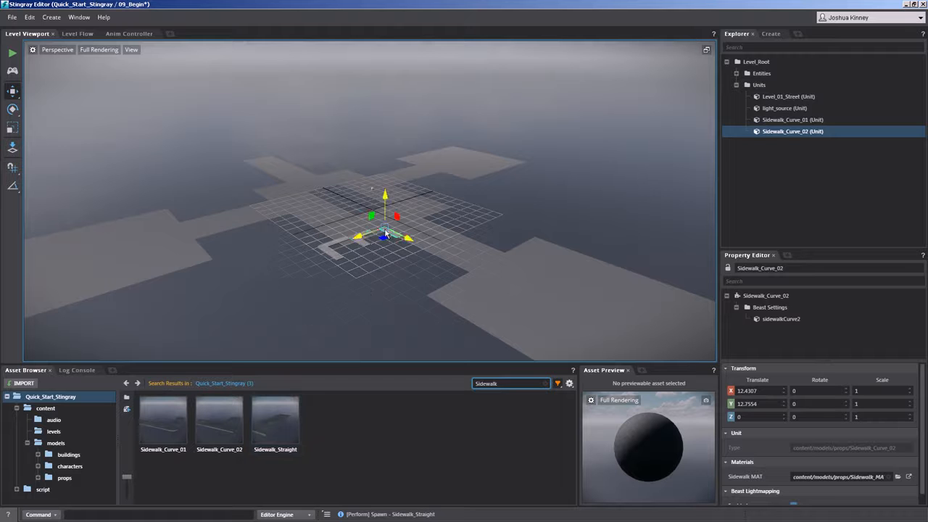
left_click_drag(369, 269, 364, 304, "alt")
scroll(358, 258, "up", 5)
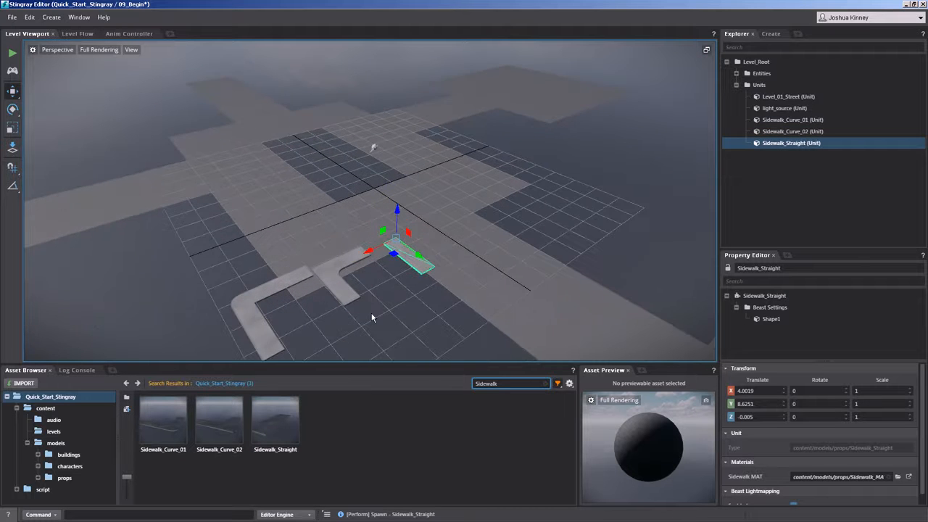
middle_click_drag(368, 298, 354, 254, "alt")
left_click(316, 291)
right_click_drag(312, 292, 323, 293, "alt")
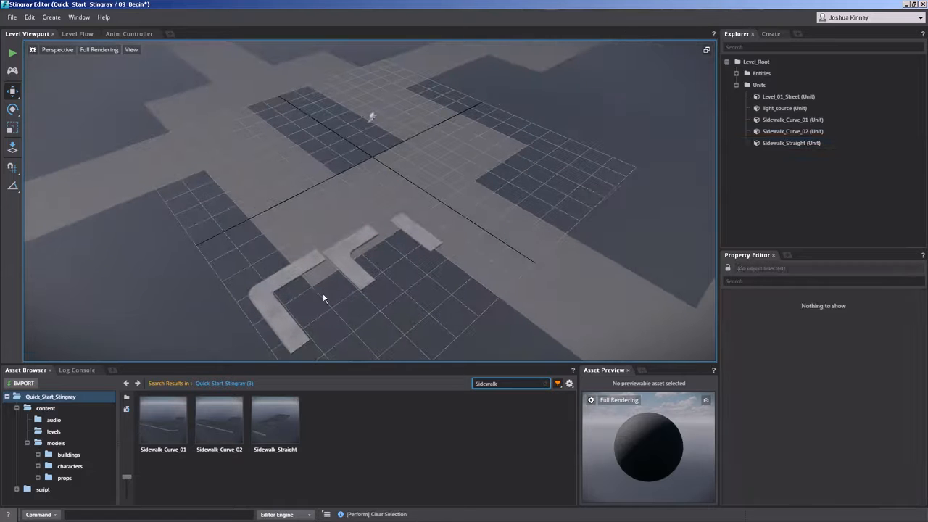
Move Sidewalk_Curve_01 across the street to the neighbouring block at about X 13.1, Y -10.1.
left_click(339, 264)
left_click(297, 276)
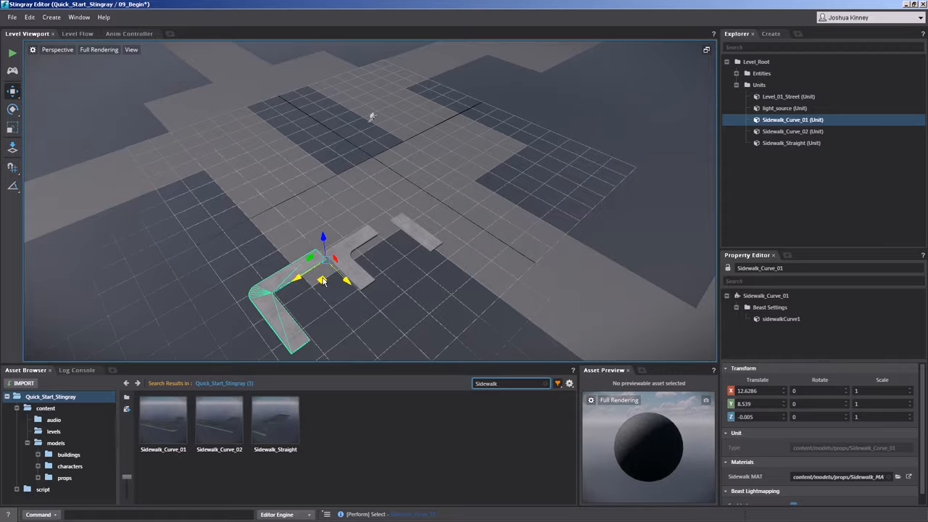
left_click_drag(322, 283, 215, 178)
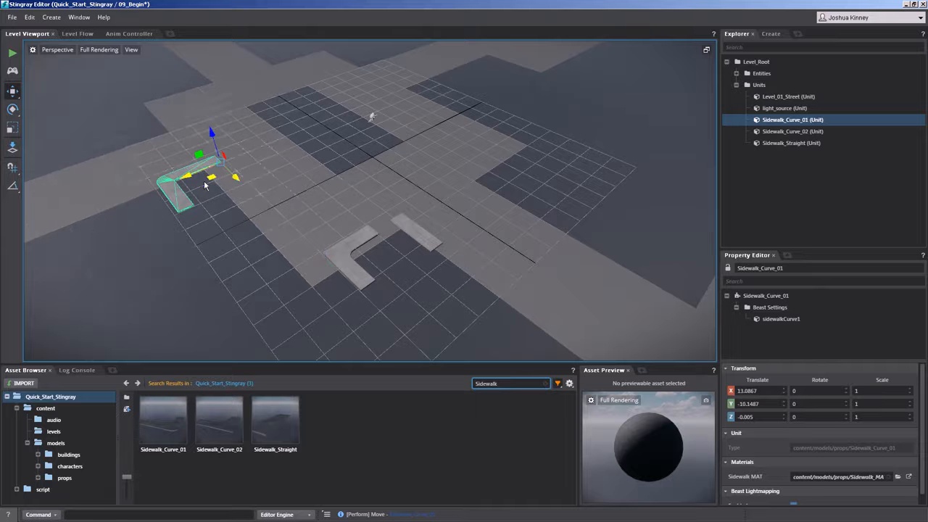
Rotate Sidewalk_Curve_01 to about -96.5° around Z so its bend faces the block's corner.
left_click_drag(205, 225, 269, 256, "alt")
right_click_drag(269, 256, 273, 395, "alt")
middle_click_drag(174, 290, 393, 230, "alt")
right_click_drag(216, 221, 219, 297, "alt")
middle_click_drag(280, 283, 470, 242, "alt")
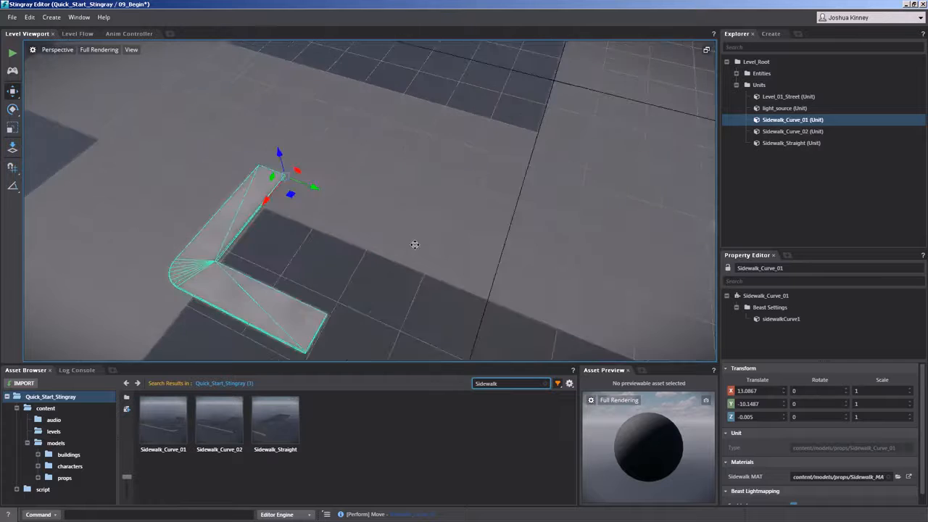
left_click(380, 243)
left_click_drag(380, 243, 322, 248, "alt")
left_click(11, 110)
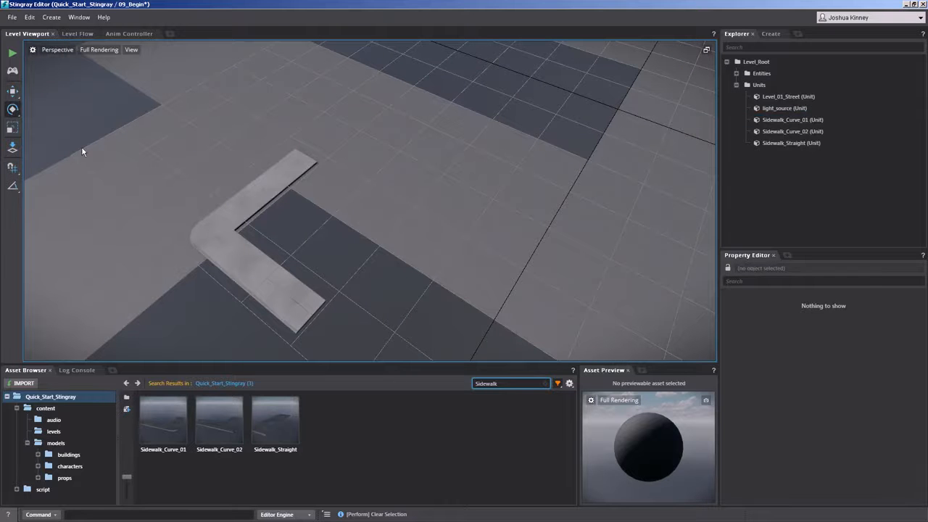
left_click(232, 208)
left_click_drag(312, 212, 219, 161)
Move Sidewalk_Curve_01 onto the block's corner with 2.5 grid snapping, to X 15, Y -5.
left_click(11, 91)
left_click_drag(320, 185, 381, 269)
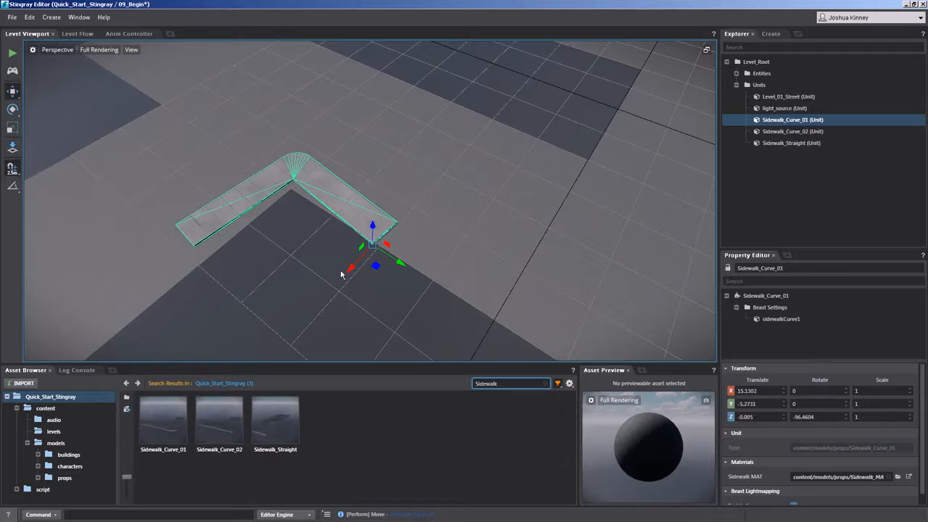
left_click_drag(367, 272, 379, 249)
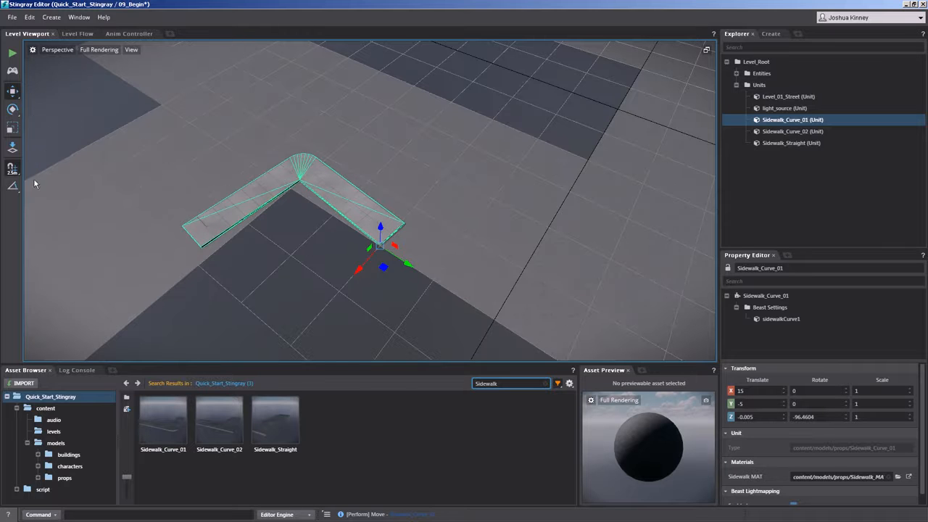
Set the snapping grid to a custom step size of 2.5.
left_click(11, 168)
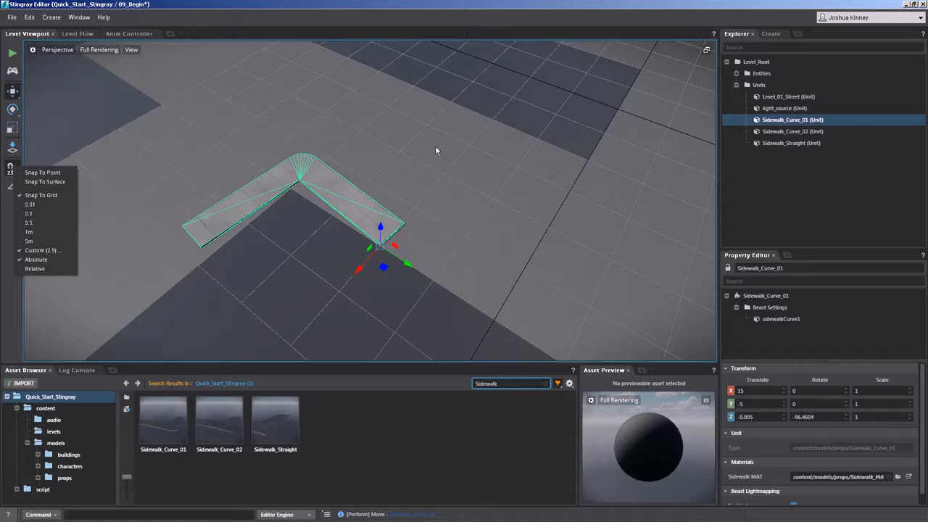
left_click(41, 250)
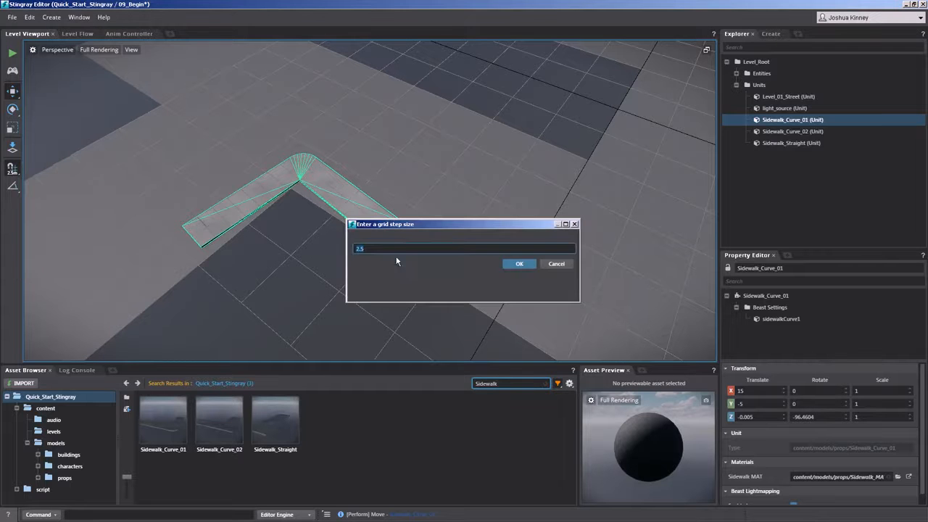
key("Return")
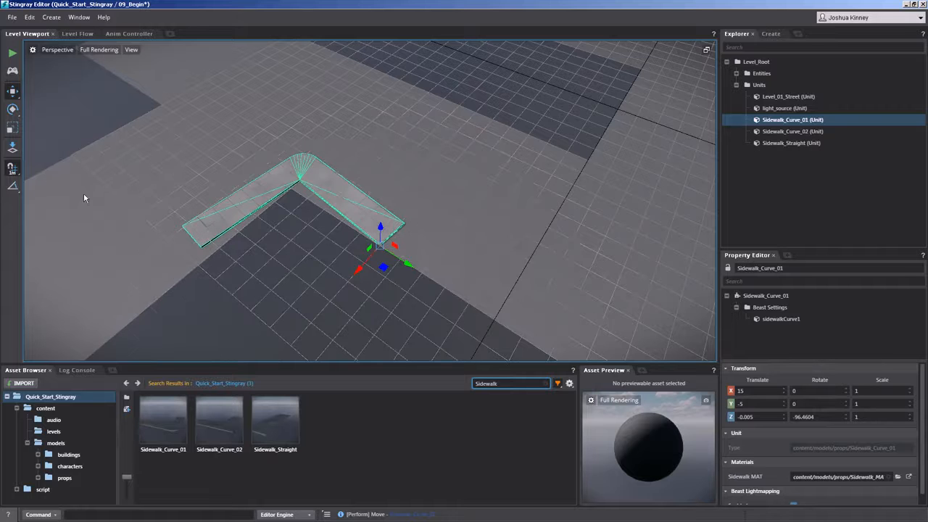
left_click(16, 175)
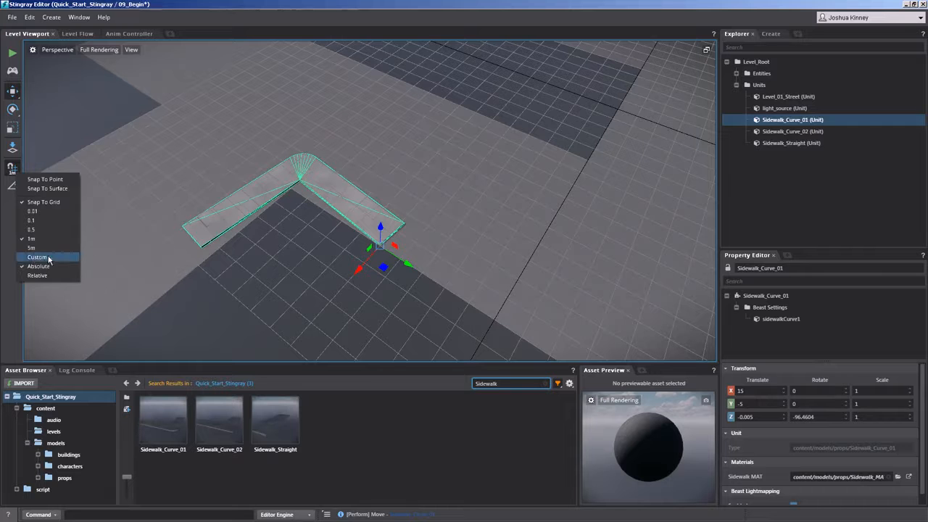
left_click(36, 257)
type("2.")
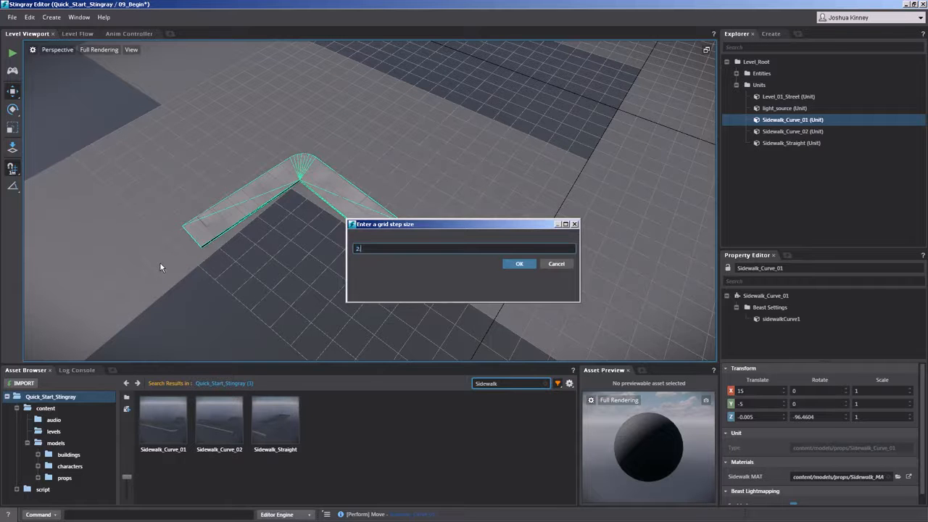
type("5")
key("Return")
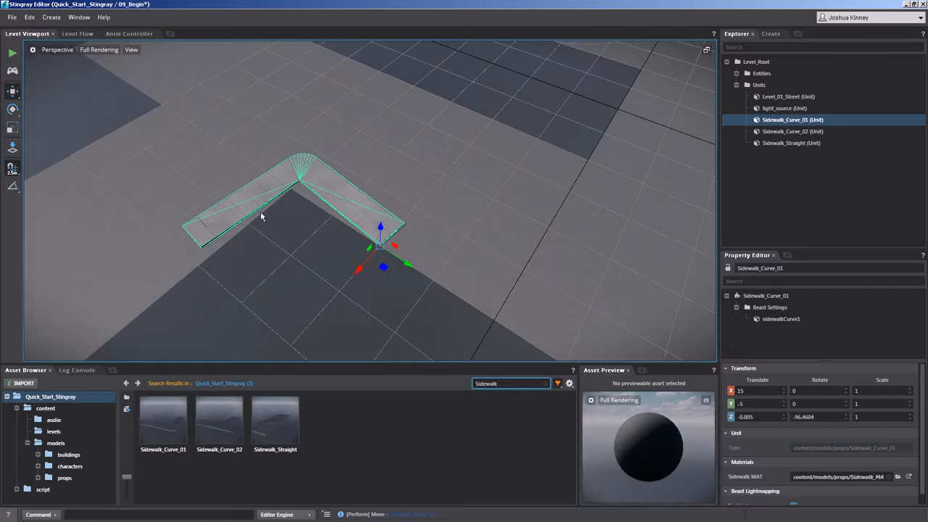
Switch to the Rotate tool with angle snapping on at 45°, checking the available snap increments.
left_click(12, 110)
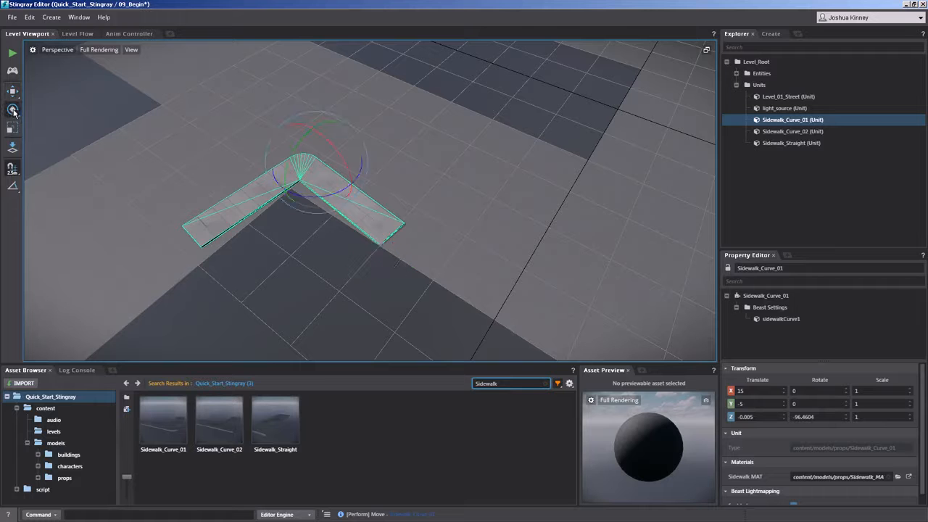
left_click(13, 189)
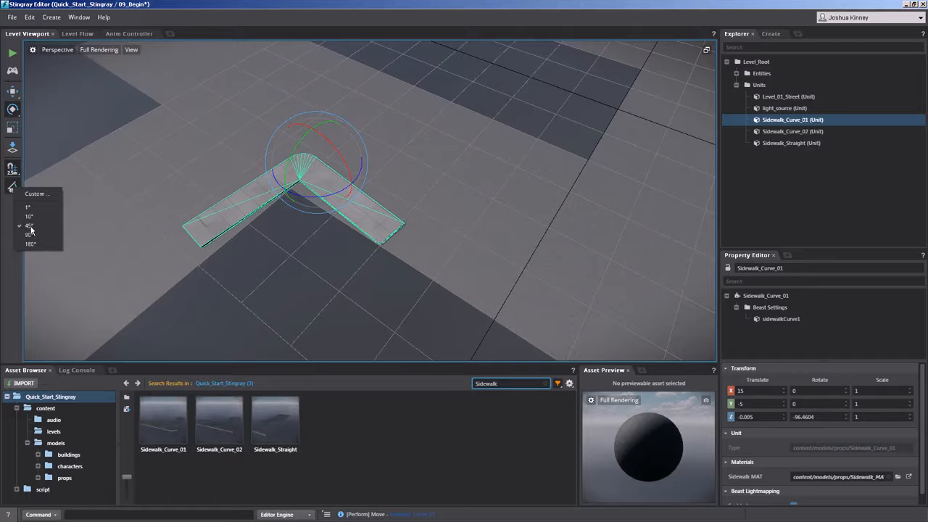
left_click(9, 218)
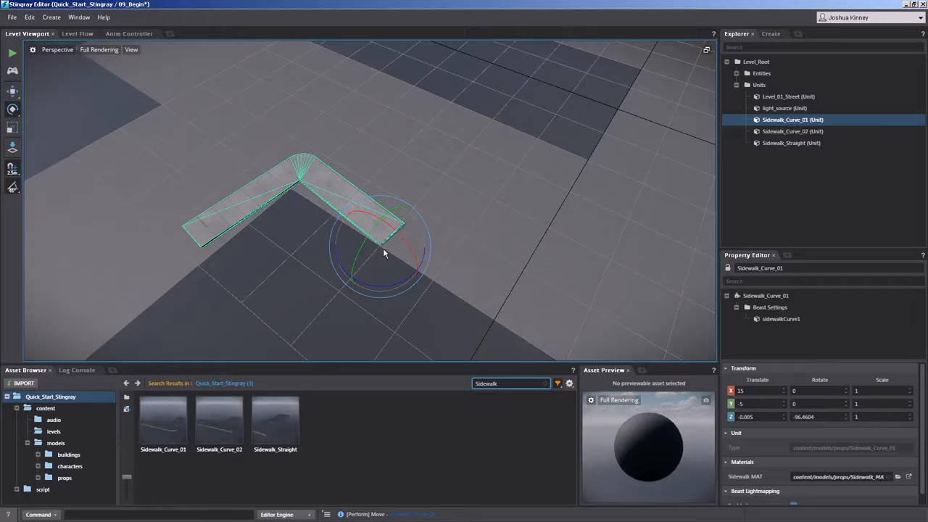
Set the Z rotation of Sidewalk_Curve_01 to exactly -90° so it lines up with the block's edges.
left_click_drag(395, 285, 367, 263)
left_click_drag(819, 419, 749, 417)
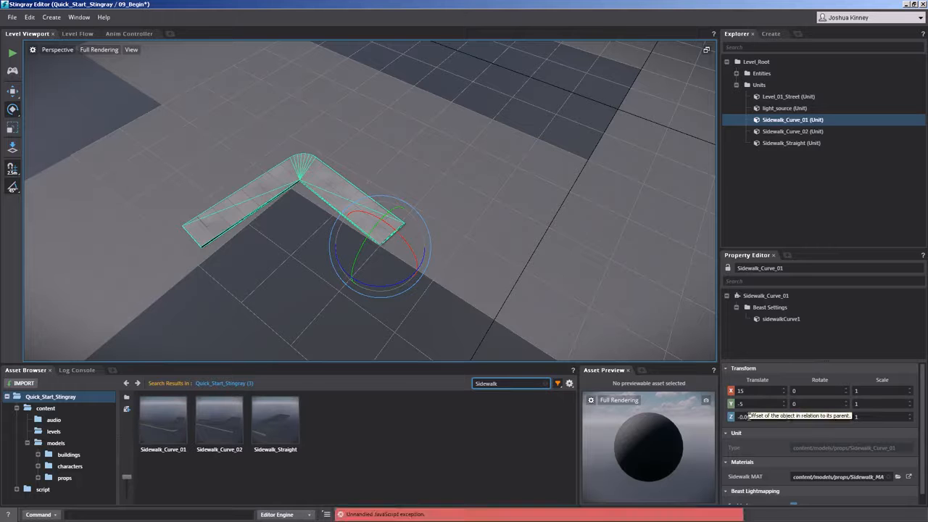
key("Return")
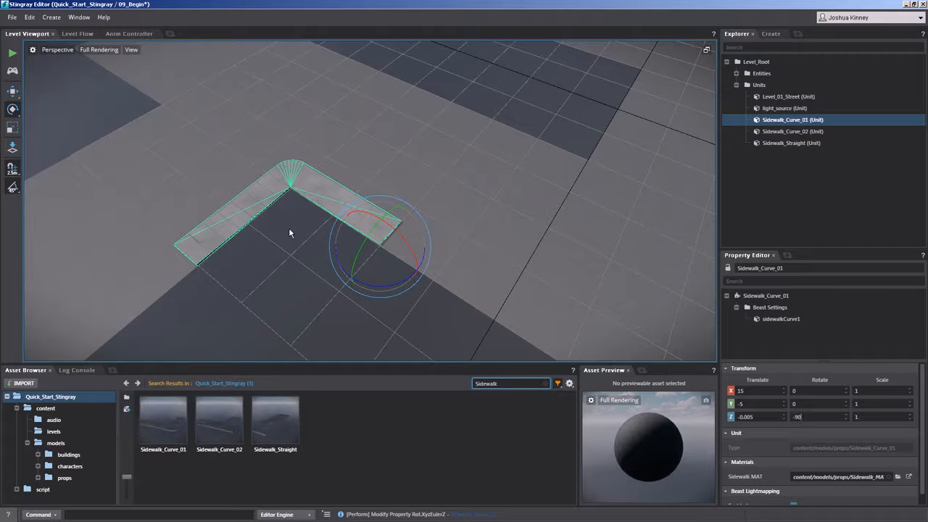
Move Sidewalk_Straight across the street next to Sidewalk_Curve_01, to X 12.5, Y -5.
right_click_drag(282, 219, 229, 210, "alt")
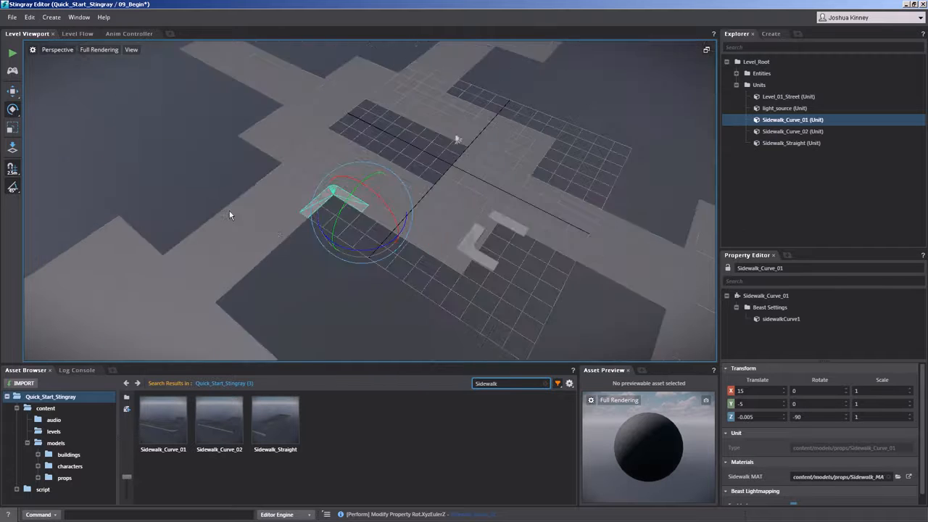
left_click_drag(431, 239, 325, 308, "alt")
left_click_drag(382, 231, 347, 218, "alt")
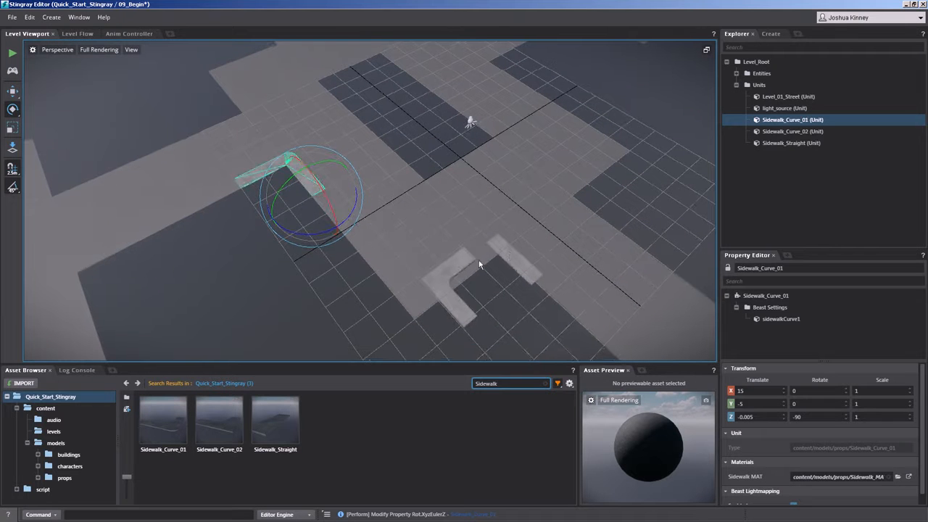
left_click(508, 255)
key("w")
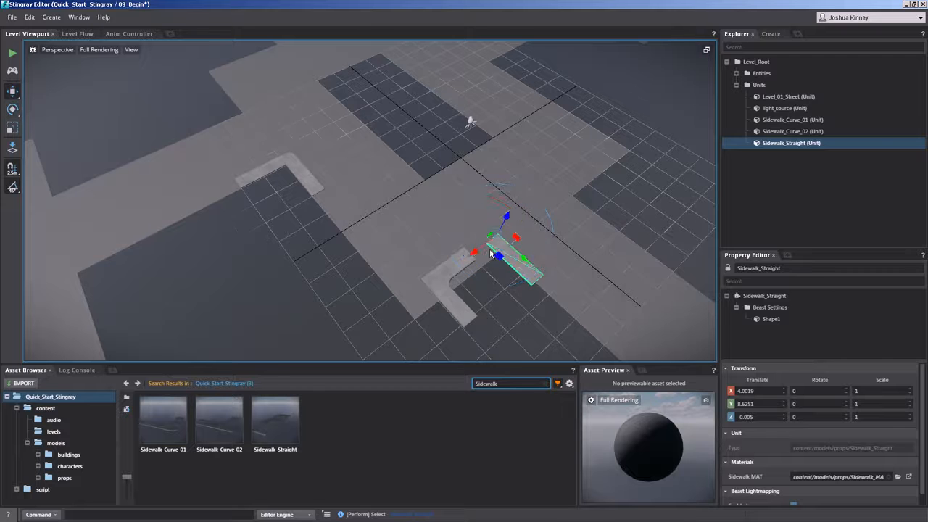
left_click_drag(473, 270, 338, 194)
right_click_drag(338, 195, 316, 298, "alt")
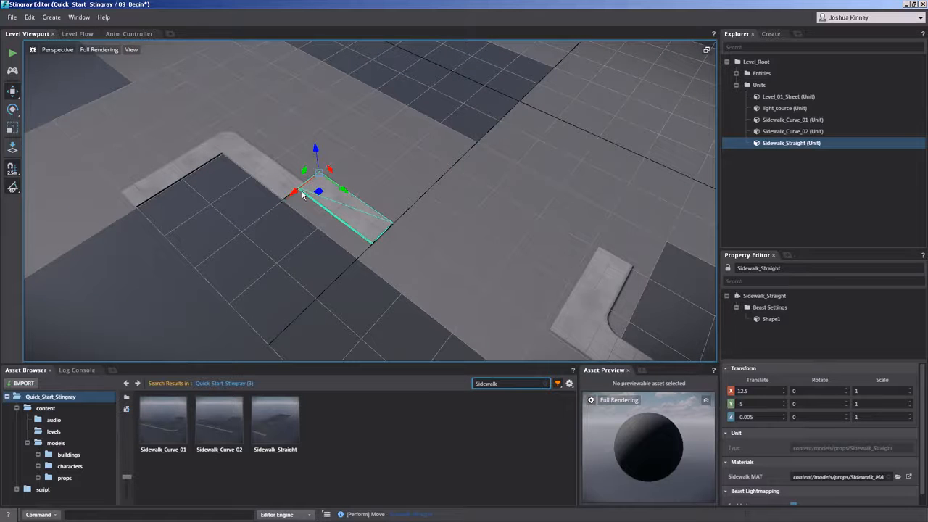
Rotate Sidewalk_Straight to -180° around Z and move it to X 15, Y 0, flush with the end of Sidewalk_Curve_01.
key("e")
left_click_drag(330, 202, 284, 73)
key("w")
left_click_drag(327, 200, 357, 261)
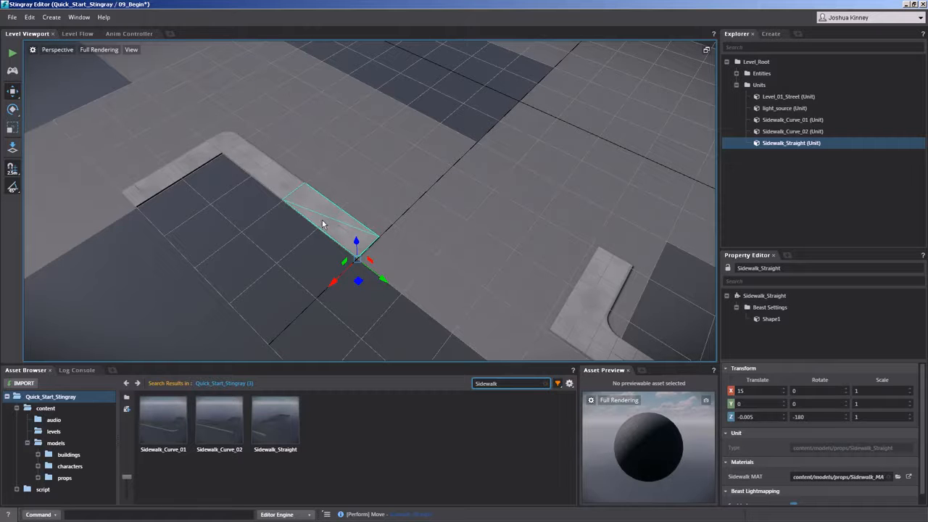
Place Sidewalk_Curve_02 in the block's inner corner at X 10, Y 10, rotated to 90° around Z.
left_click(577, 303)
middle_click_drag(461, 235, 371, 128, "alt")
left_click_drag(589, 319, 507, 287)
left_click(552, 272)
left_click_drag(588, 321, 516, 216)
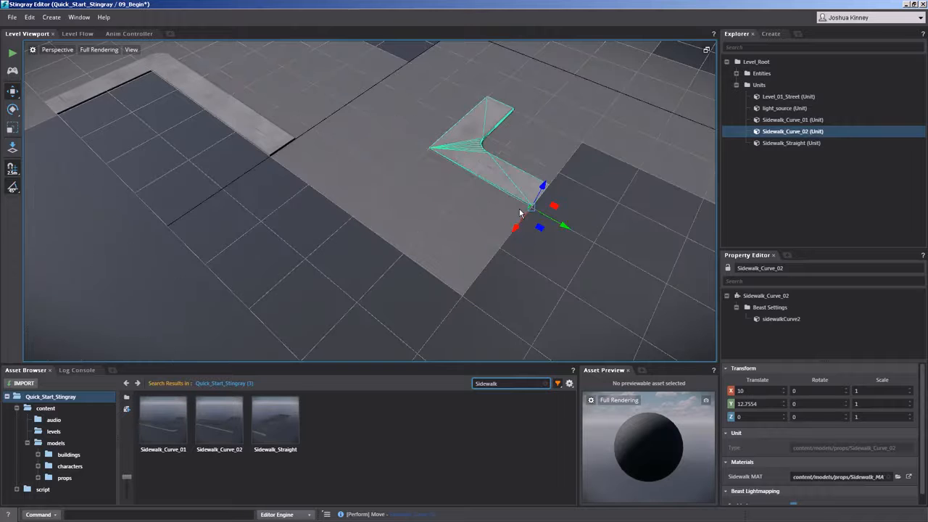
key("e")
left_click_drag(534, 252, 456, 262)
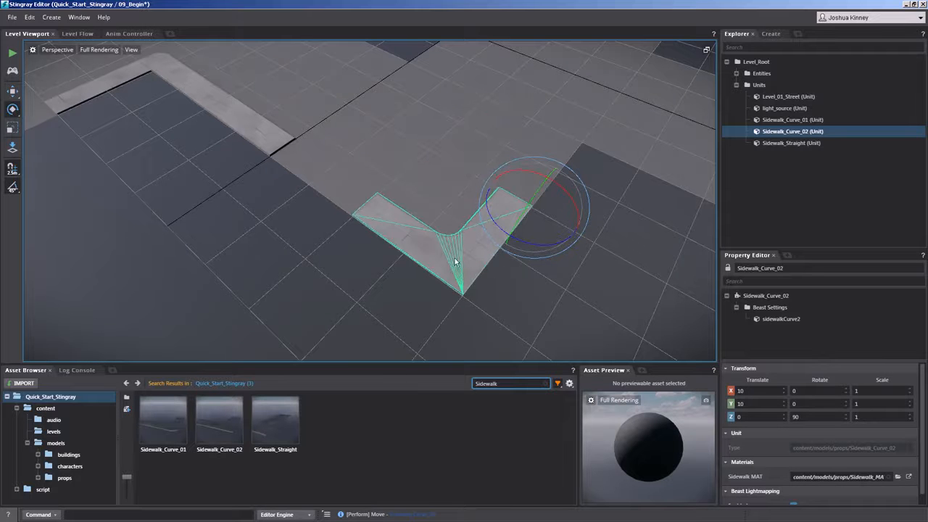
Duplicate Sidewalk_Straight and place the copy at X 15, Y 5 to fill the gap before Sidewalk_Curve_02.
left_click(272, 150)
key("w")
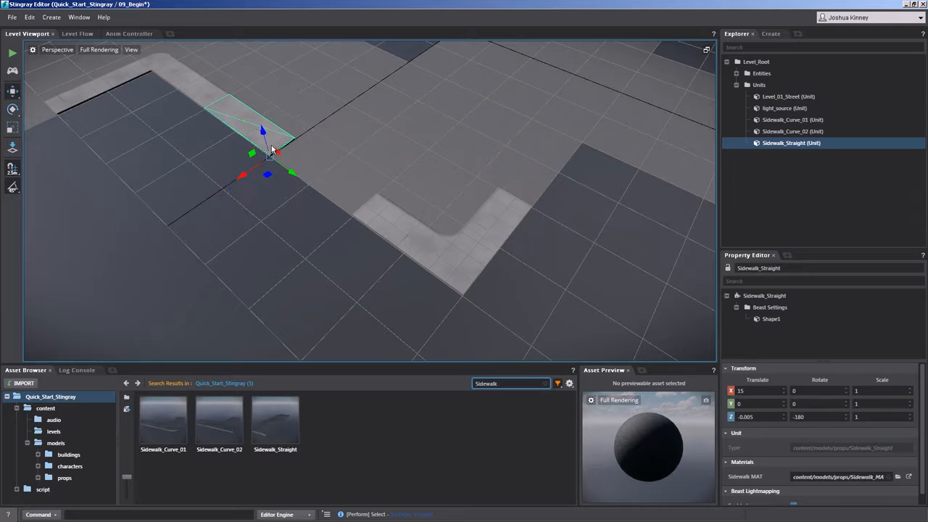
scroll(294, 138, "down", 3)
middle_click_drag(284, 143, 365, 216, "alt")
scroll(314, 174, "up", 5)
scroll(313, 174, "down", 5)
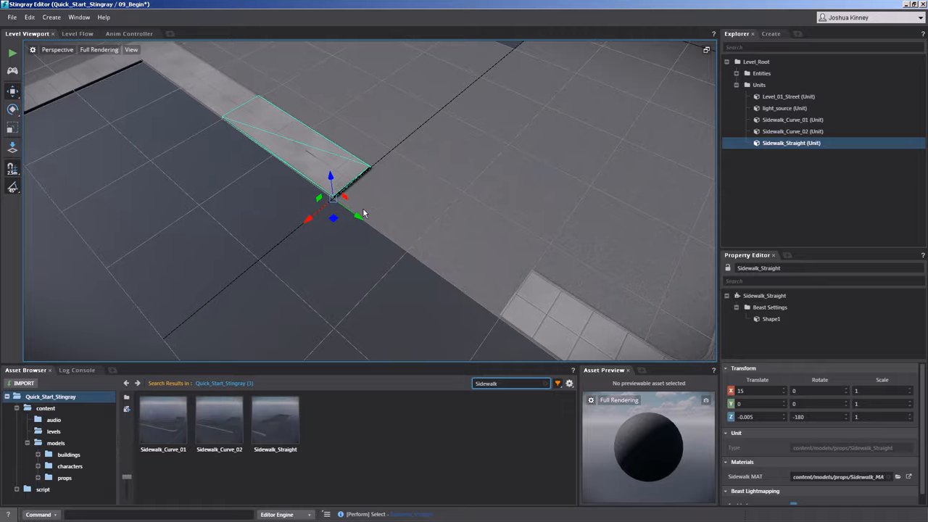
left_click_drag(364, 214, 493, 306, "shift")
middle_click_drag(509, 221, 300, 116, "alt")
scroll(308, 166, "down", 4)
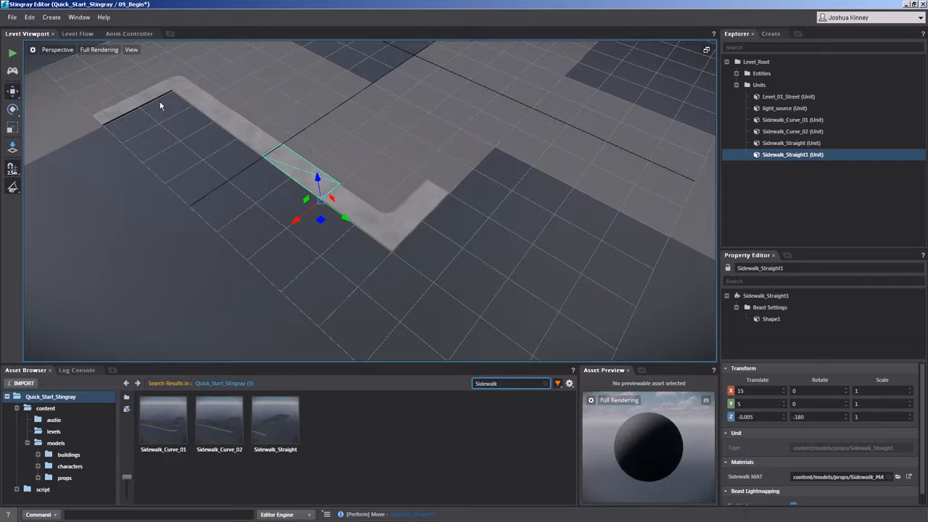
Duplicate Sidewalk_Curve_01 and move the copy to X 5, Y 15, around the block's next outer corner.
middle_click_drag(434, 186, 462, 229, "alt")
middle_click_drag(323, 149, 313, 190, "alt")
scroll(313, 190, "down", 4)
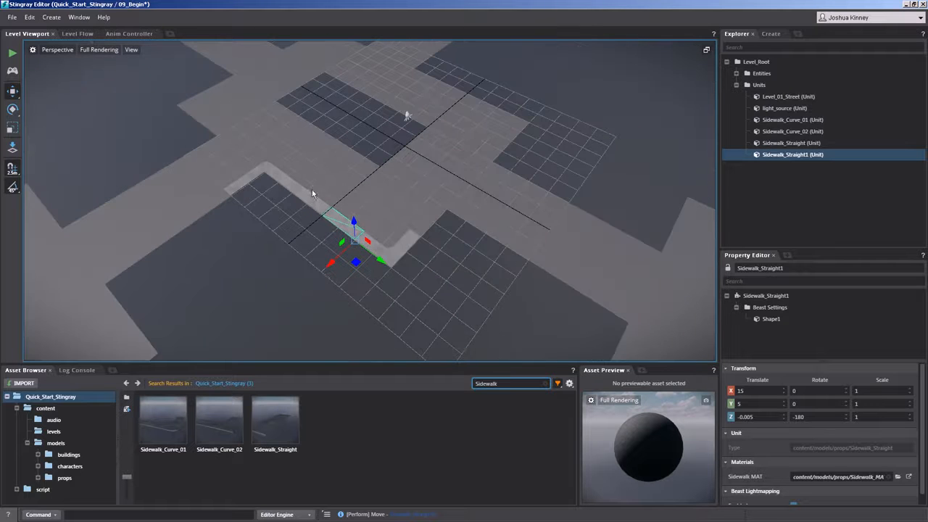
scroll(243, 187, "up", 3)
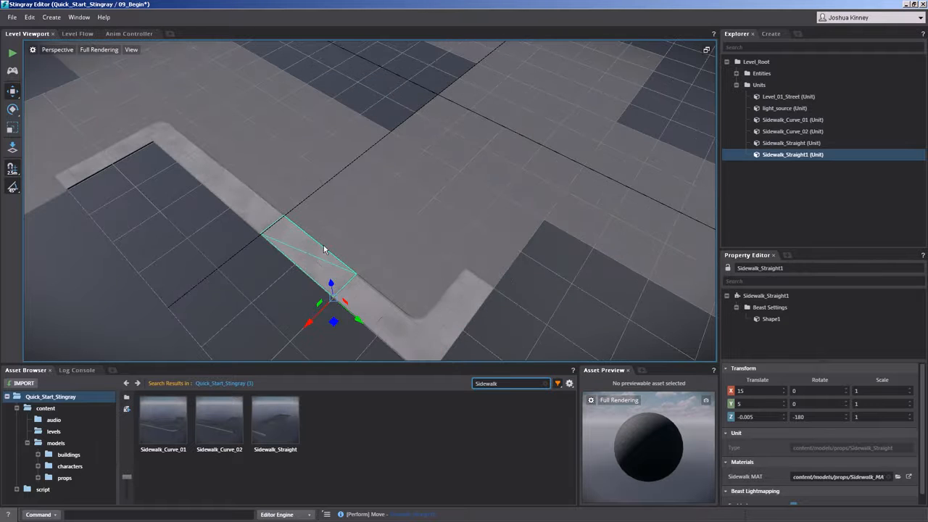
left_click(161, 137)
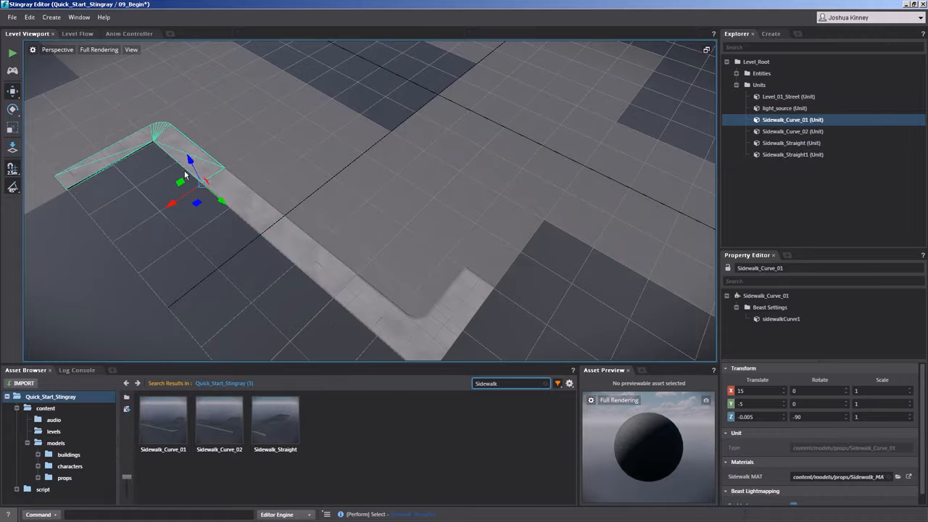
key("ctrl+d")
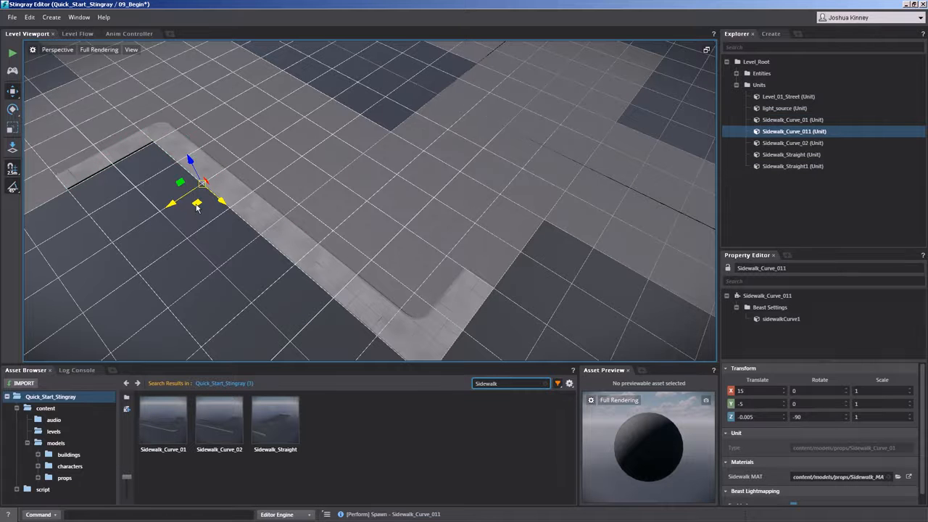
left_click_drag(216, 210, 677, 299)
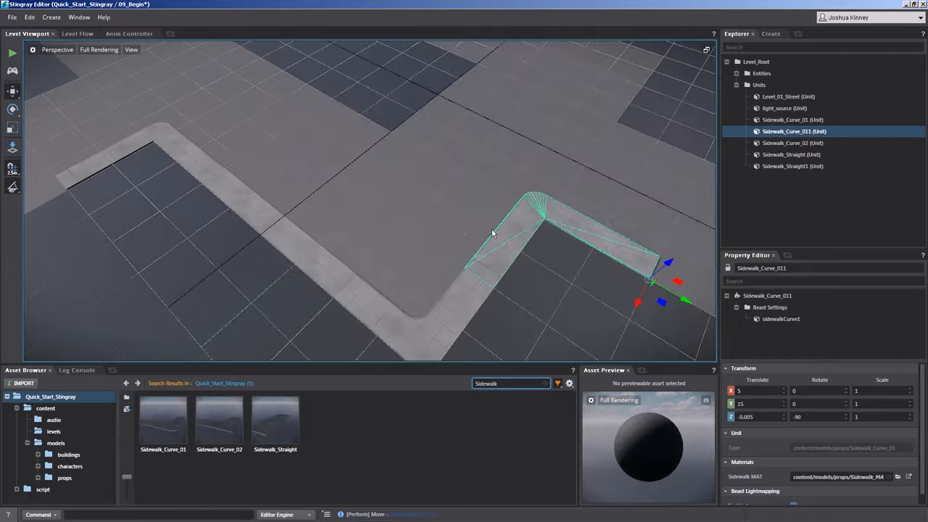
Select all five sidewalk pieces along the block's edge and duplicate them across to the opposite side of the street.
scroll(373, 178, "down", 6)
scroll(372, 179, "up", 4)
left_click_drag(372, 178, 243, 196, "alt")
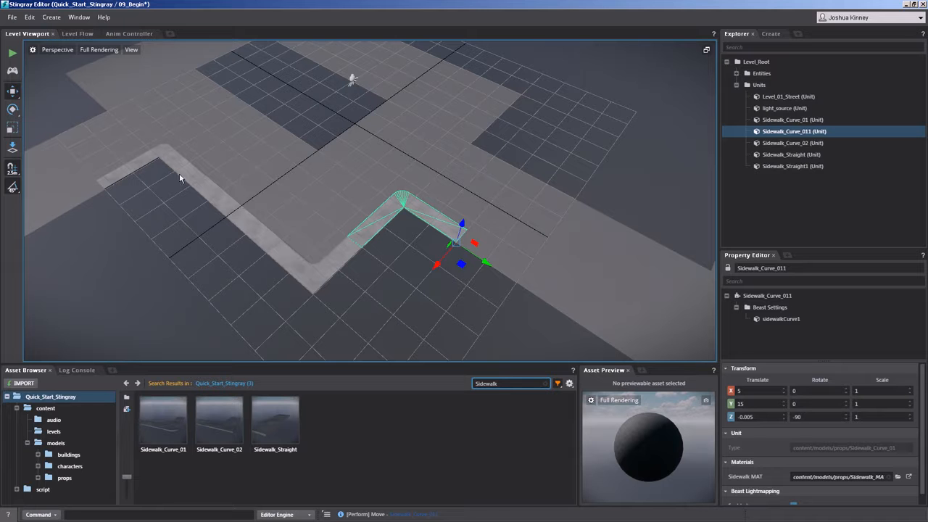
left_click(142, 159, "shift")
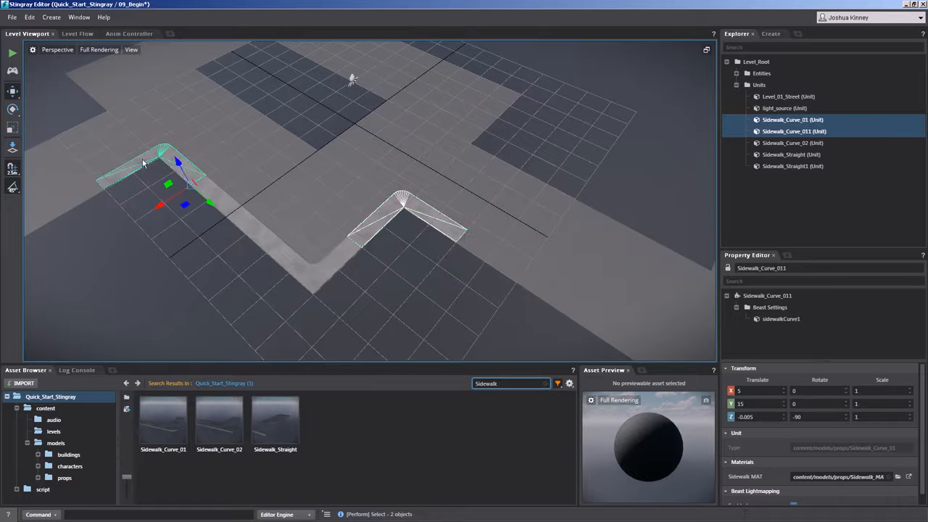
left_click(219, 200, "shift")
left_click(263, 239, "shift")
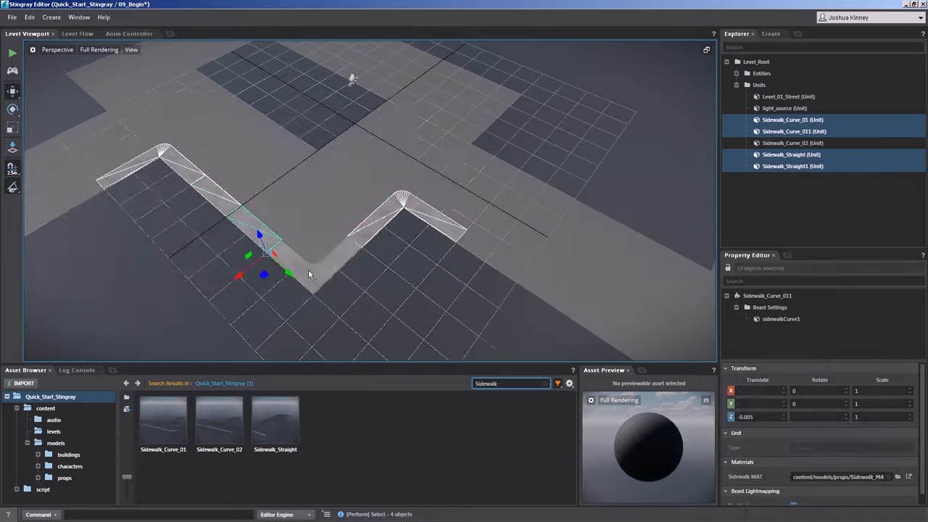
left_click(309, 269, "shift")
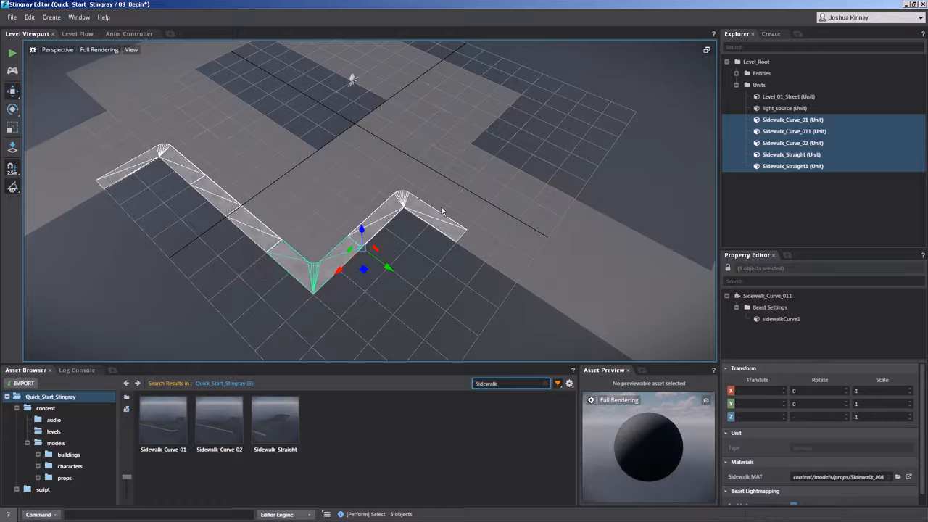
left_click_drag(338, 272, 482, 100, "shift")
middle_click_drag(450, 136, 334, 254, "alt")
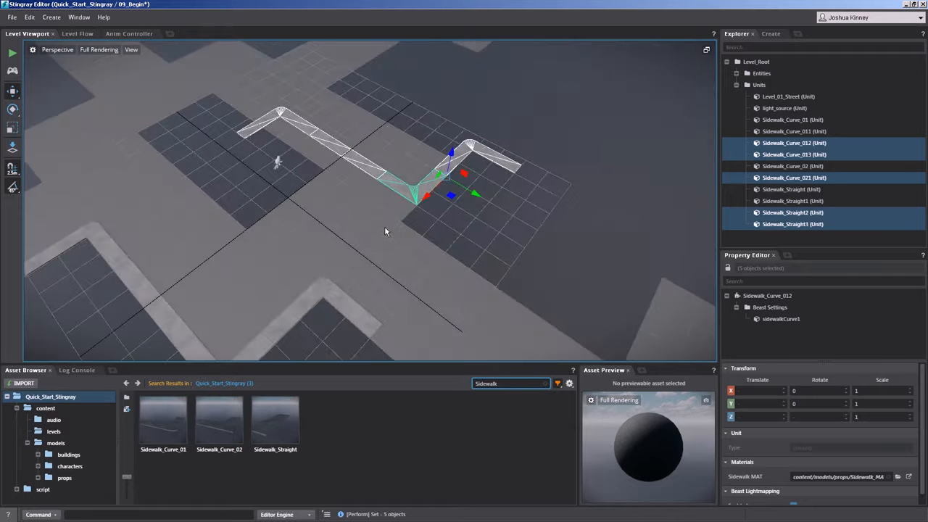
Rotate the five copied pieces by 90° around Z and fit the inner curve into the opposite block's inner corner.
key("e")
left_click_drag(443, 209, 429, 158)
key("w")
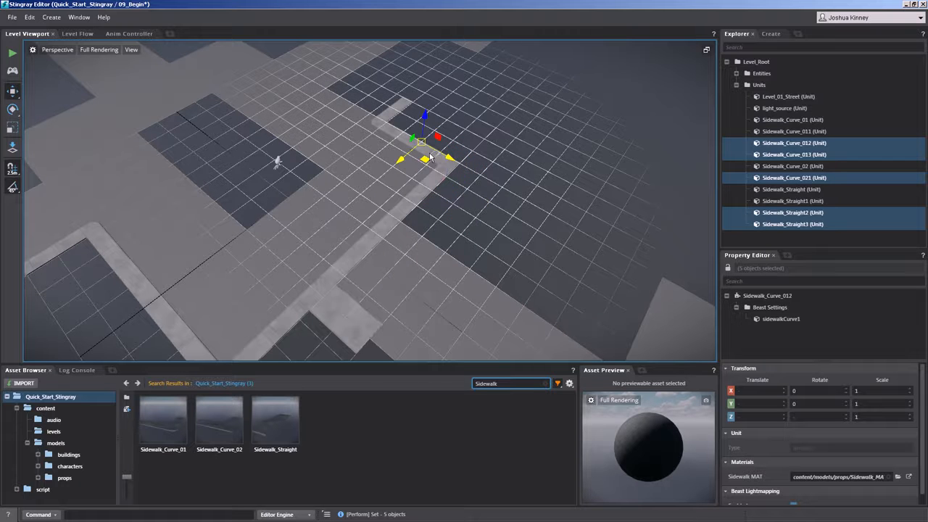
Delete the two copied straight pieces, Sidewalk_Straight2 and Sidewalk_Straight3, from the opposite side.
left_click(378, 238)
left_click(413, 205, "ctrl")
left_click(355, 239)
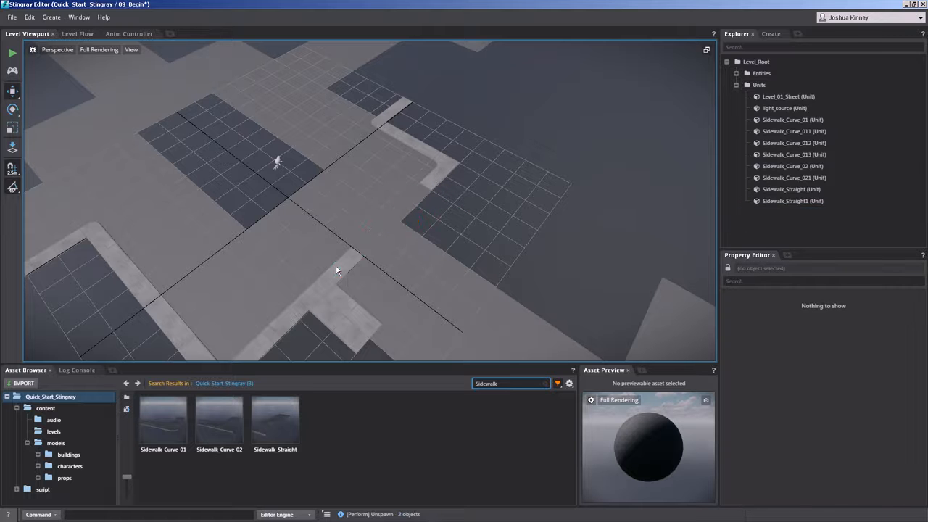
Move Sidewalk_Curve_013 against the inner corner piece Sidewalk_Curve_021, and Sidewalk_Curve_012 to the block's far corner at X -20, Y -10.
left_click(342, 274)
left_click_drag(349, 279, 419, 201)
left_click_drag(489, 205, 389, 216, "alt")
left_click(423, 216, "shift")
left_click(444, 140, "shift")
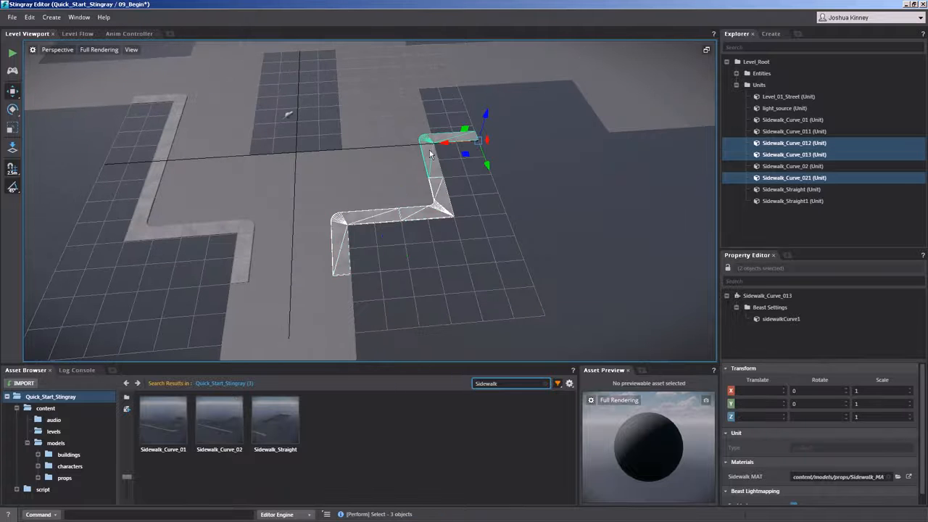
left_click(445, 140)
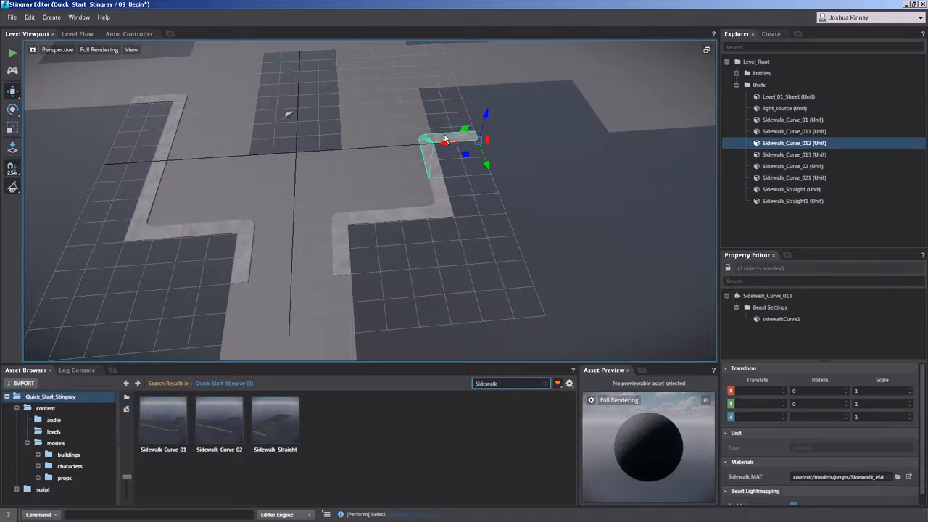
left_click_drag(487, 165, 468, 103)
Duplicate Sidewalk_Straight and Sidewalk_Straight1 together and move the copies across the street to X -12.5.
left_click(147, 186)
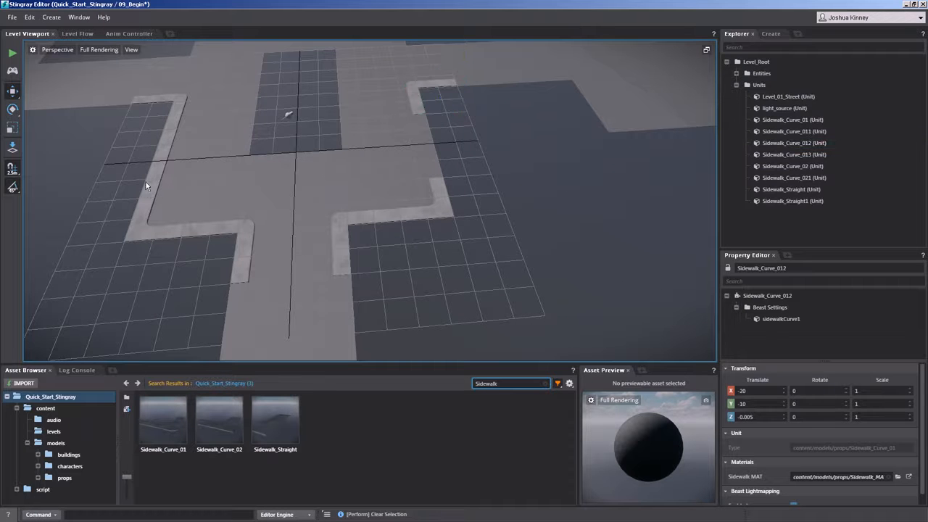
left_click(160, 159, "shift")
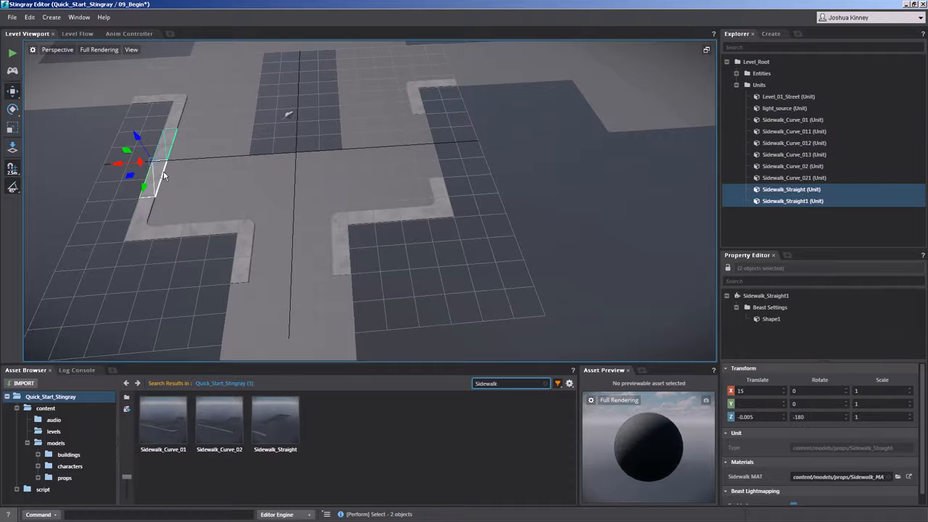
left_click_drag(122, 174, 388, 163, "shift")
scroll(402, 185, "up", 8)
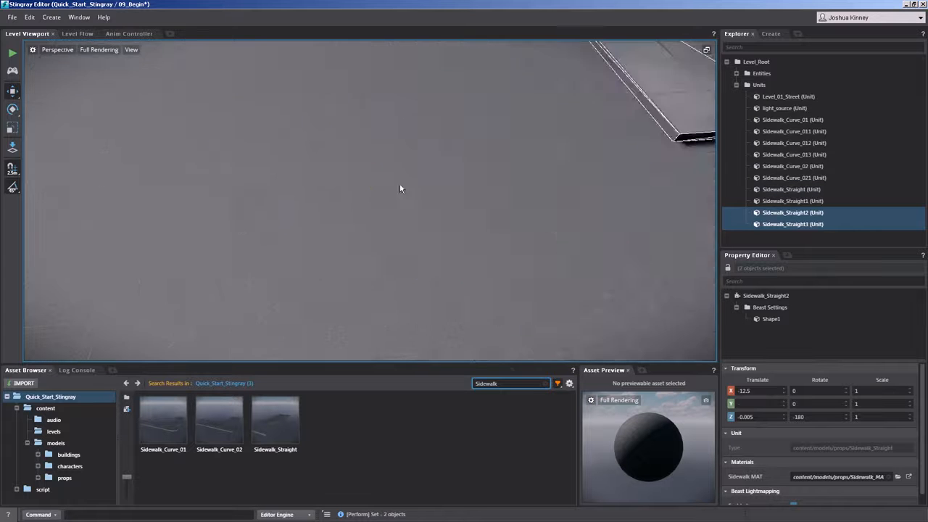
middle_click_drag(556, 164, 382, 239, "alt")
scroll(380, 207, "down", 5)
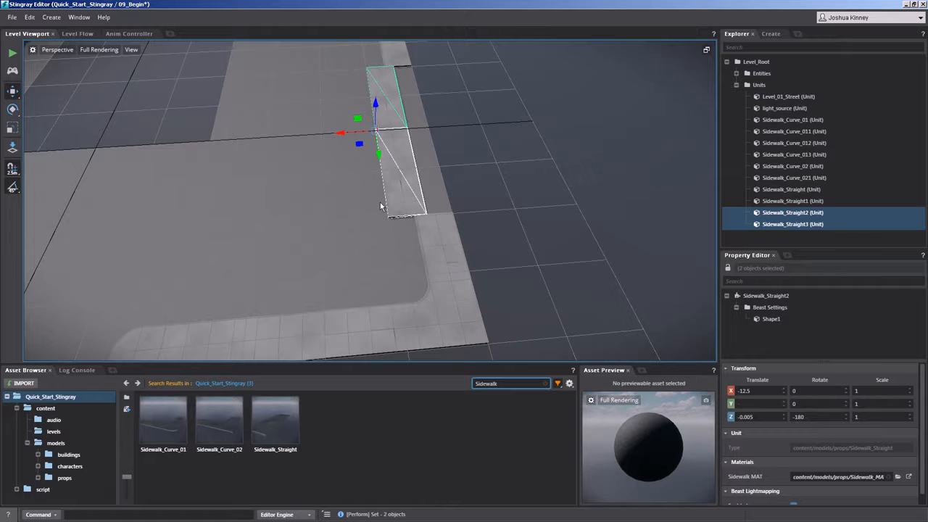
Rotate the two straight copies to 0° around Z and move them to X -15, between the opposite block's curves.
key("e")
left_click_drag(386, 163, 365, 53)
key("w")
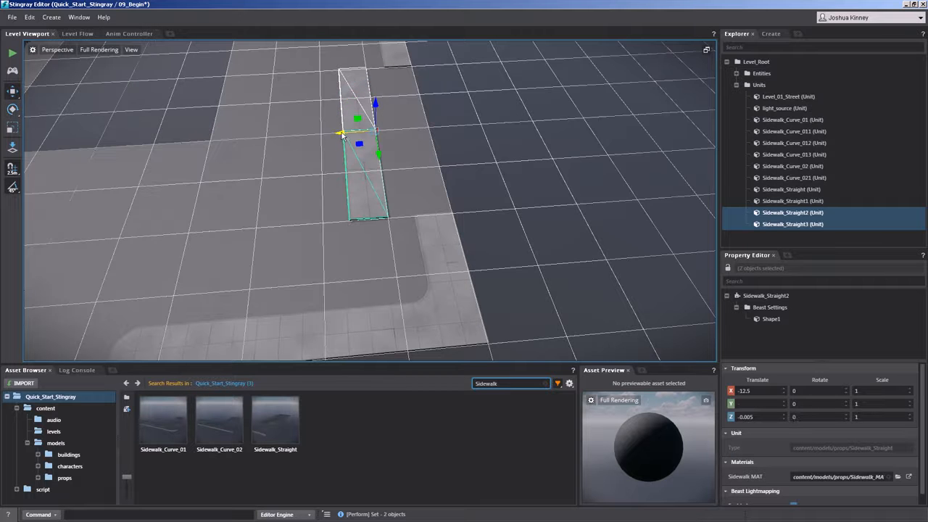
left_click_drag(366, 133, 423, 130)
scroll(329, 144, "down", 6)
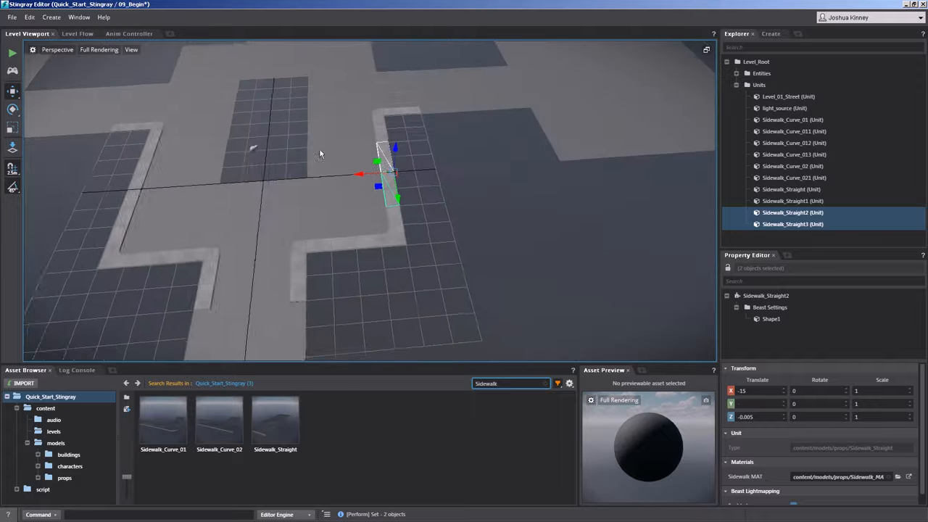
Duplicate Sidewalk_Curve_021, Sidewalk_Curve_013 and the adjoining straight piece together, and move the copies past the central strip toward the far block.
middle_click_drag(327, 148, 427, 159, "alt")
left_click_drag(427, 158, 356, 174, "alt")
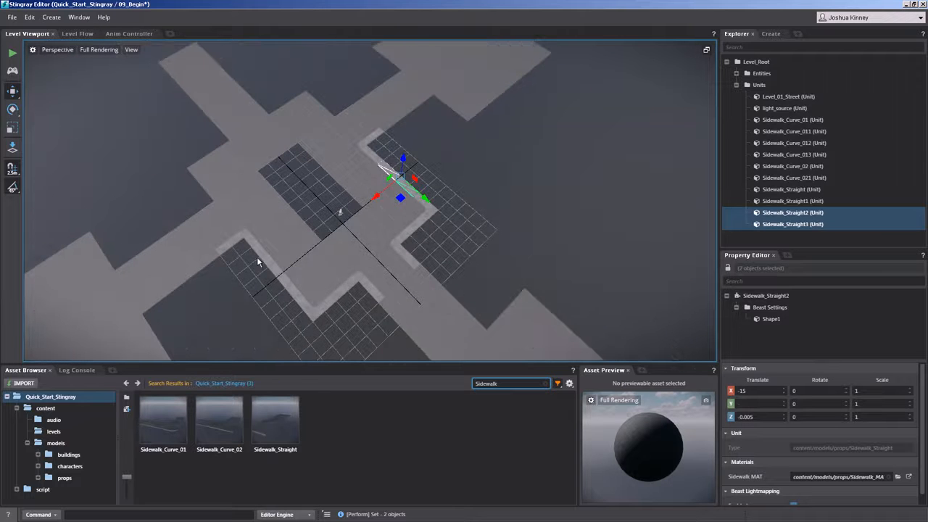
scroll(257, 257, "up", 3)
left_click(462, 196)
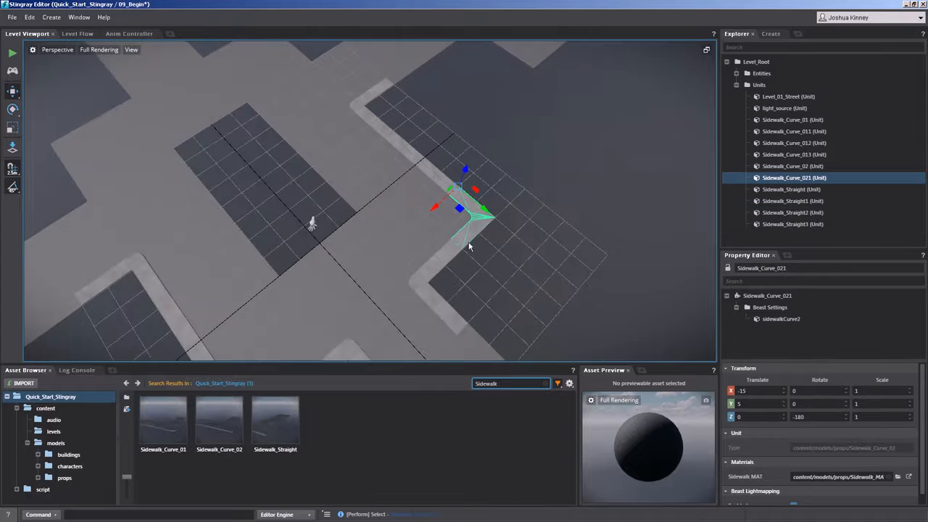
left_click(447, 256, "ctrl")
middle_click_drag(403, 252, 442, 258, "alt")
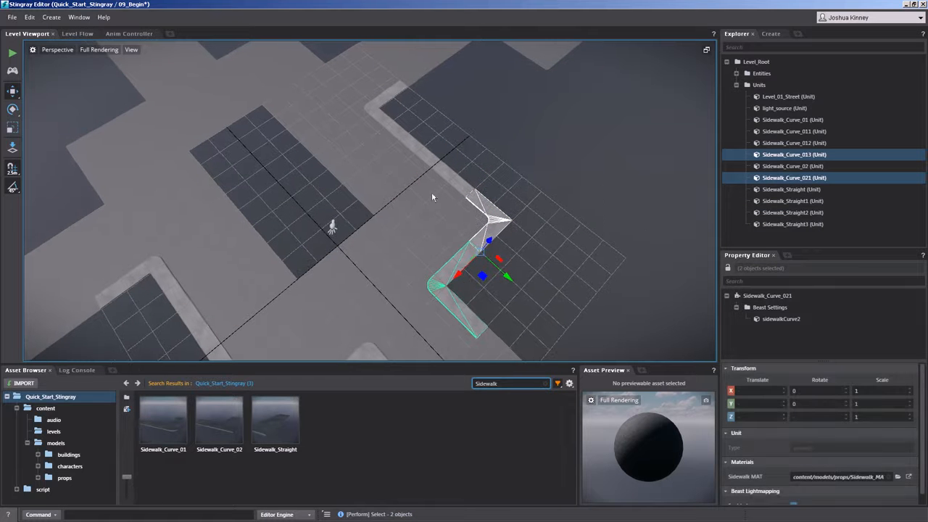
left_click(445, 176, "ctrl")
left_click_drag(462, 178, 222, 58, "shift")
middle_click_drag(342, 259, 394, 380, "alt")
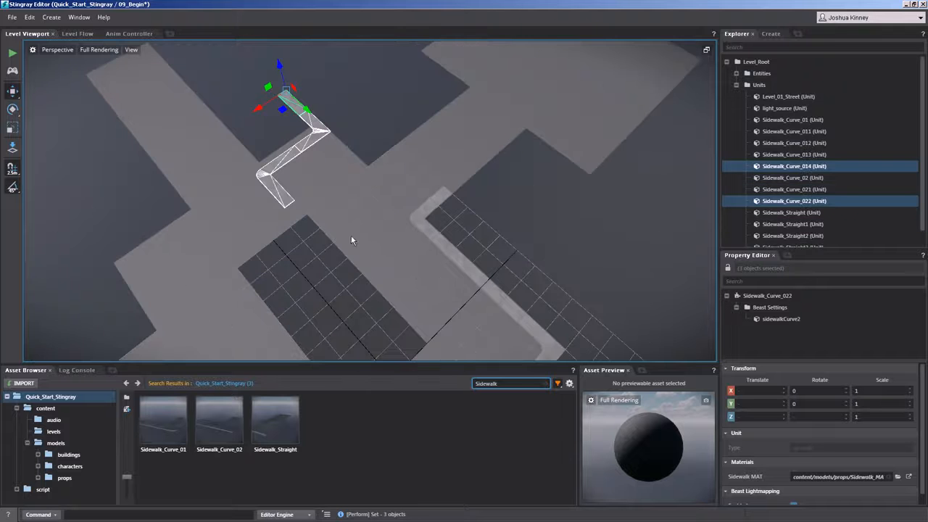
Rotate the three copies 90° around Z and fit them along the far block's stepped edge, with the straight piece at X -5, Y -30.
scroll(343, 235, "up", 3)
key("e")
middle_click_drag(334, 205, 378, 250, "alt")
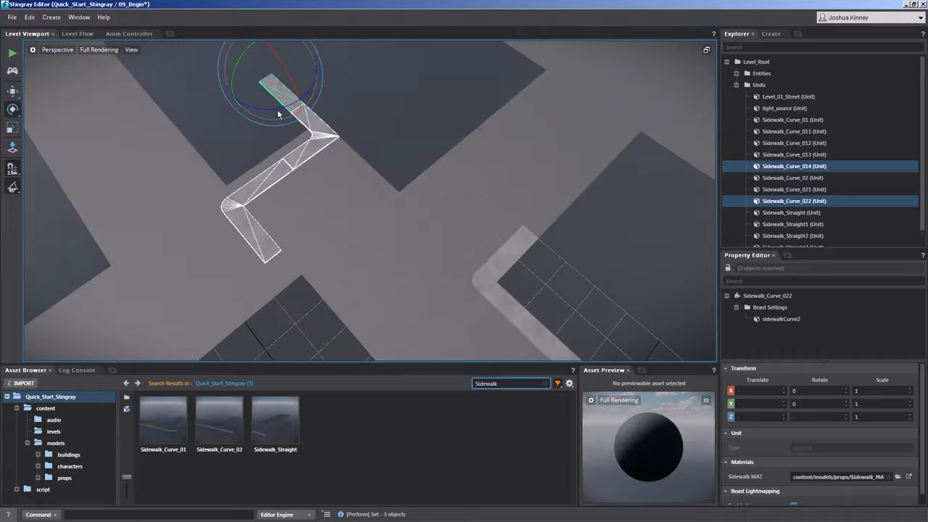
left_click_drag(279, 110, 325, 67)
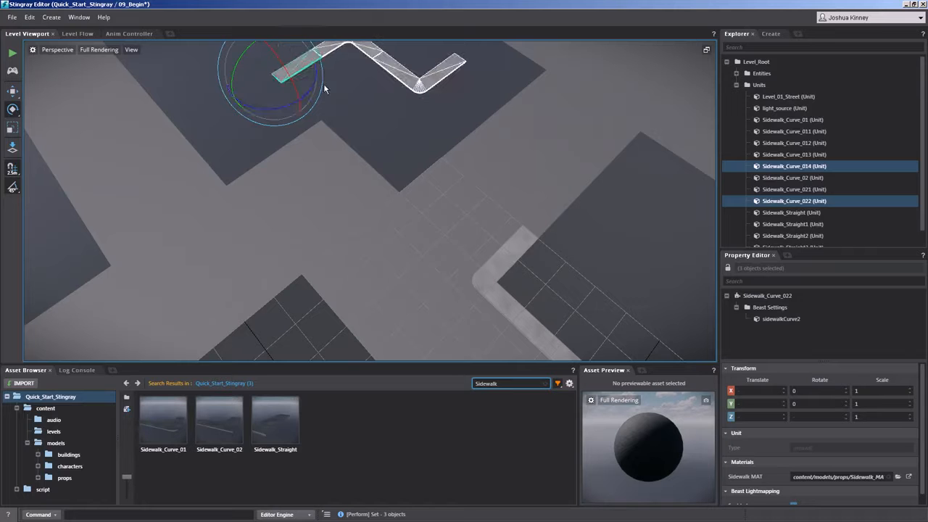
key("w")
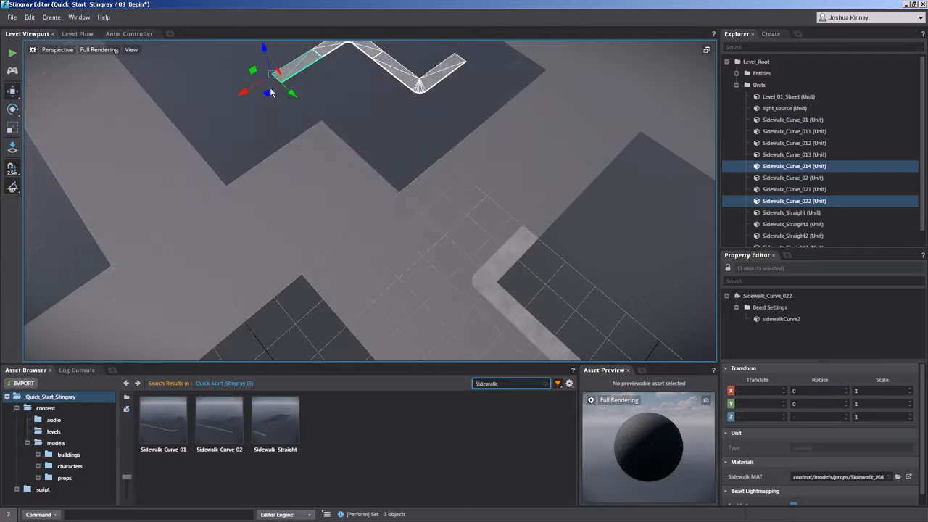
left_click_drag(268, 94, 226, 190)
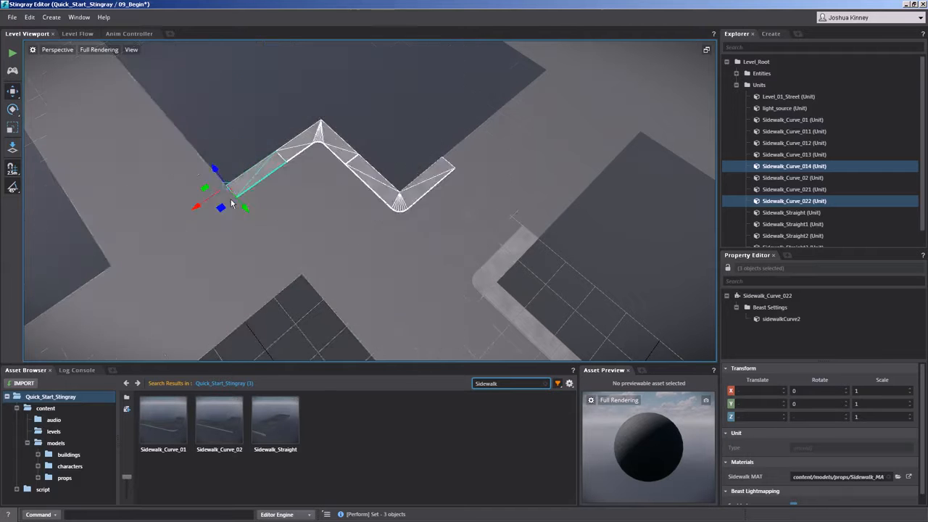
Remove Sidewalk_Straight4, then duplicate Sidewalk_Curve_022 and Sidewalk_Curve_014, rotating and moving the copies onto the remaining block's stepped edge.
left_click(244, 186)
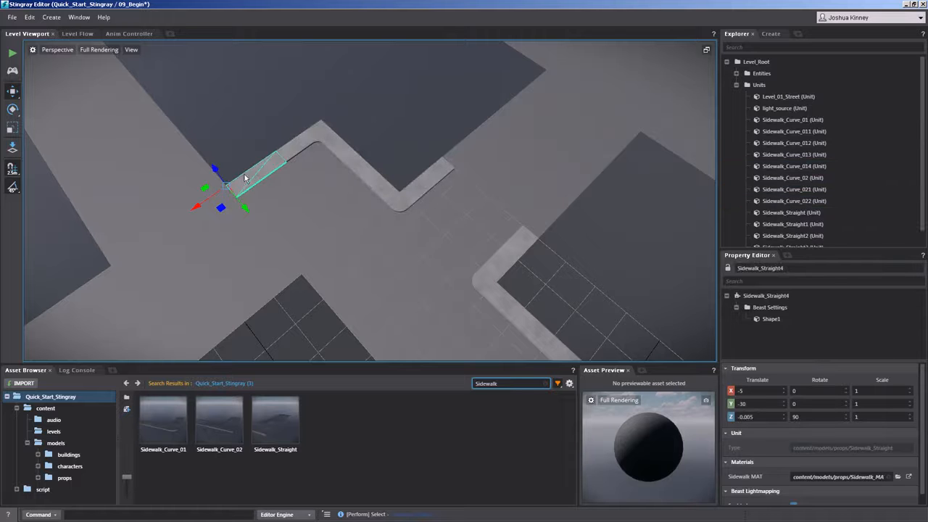
left_click(310, 154)
left_click(394, 190, "ctrl")
scroll(407, 183, "down", 5)
left_click_drag(356, 191, 257, 270, "shift")
key("e")
key("w")
middle_click_drag(283, 266, 252, 169, "alt")
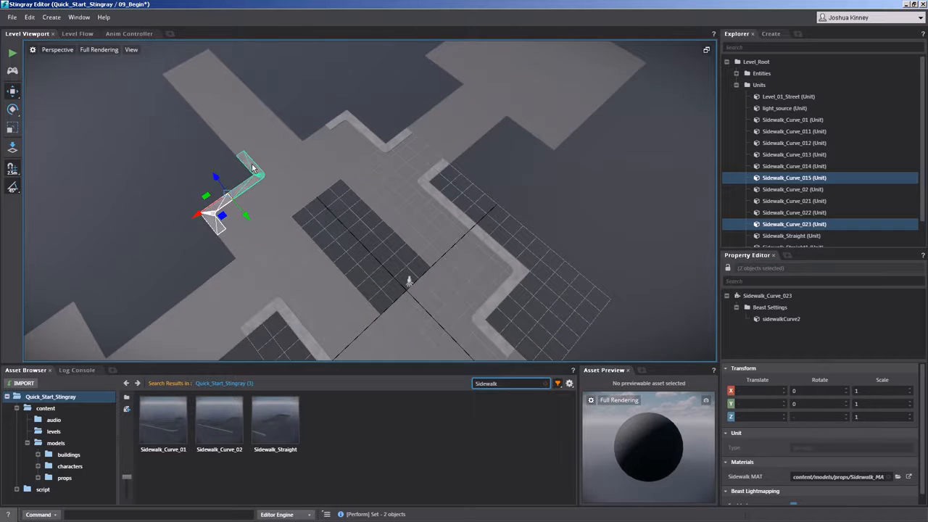
left_click_drag(252, 168, 259, 161, "alt")
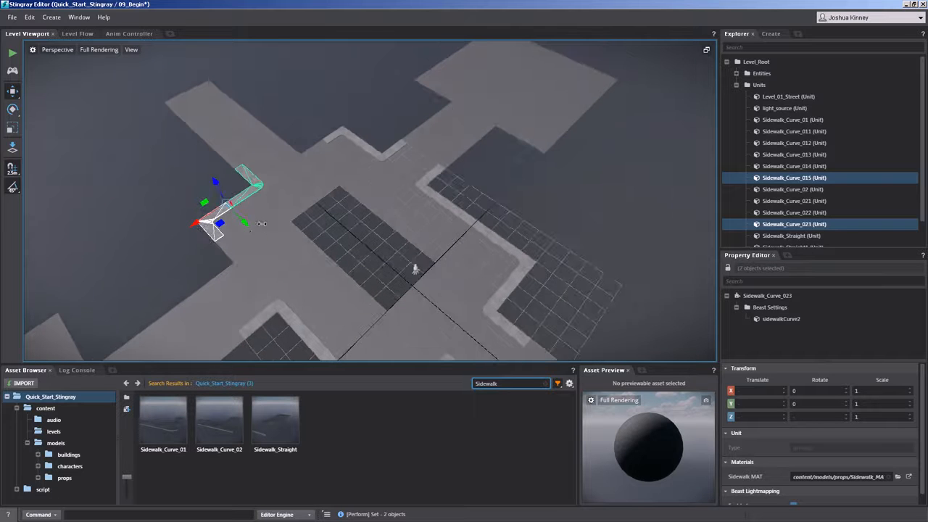
Duplicate Sidewalk_Curve_015 onto the same block's other outer corner, and Sidewalk_Curve_014 onto the far block's open corner at X -5, Y -35.
left_click(257, 195)
left_click_drag(221, 223, 200, 318, "shift")
left_click(383, 156)
left_click(383, 158)
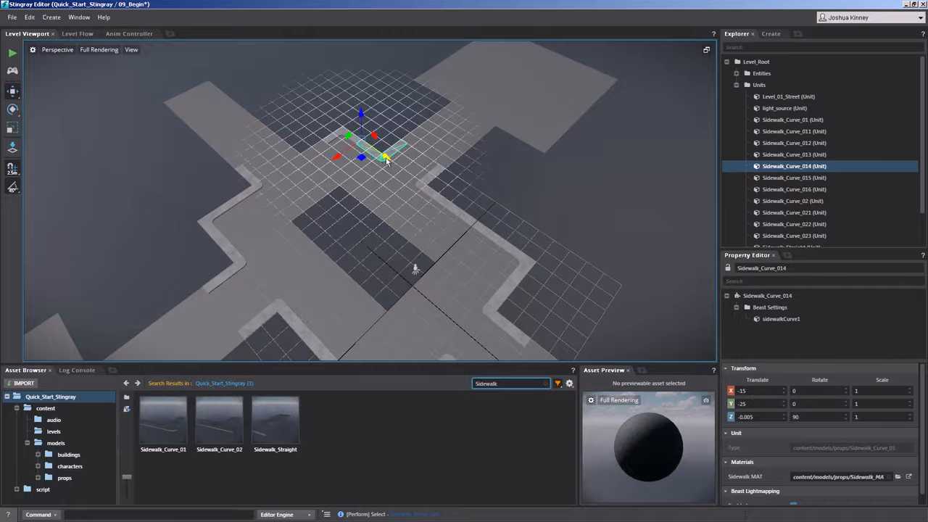
left_click_drag(351, 167, 287, 156, "shift")
left_click_drag(359, 123, 345, 63, "alt")
scroll(419, 223, "down", 3)
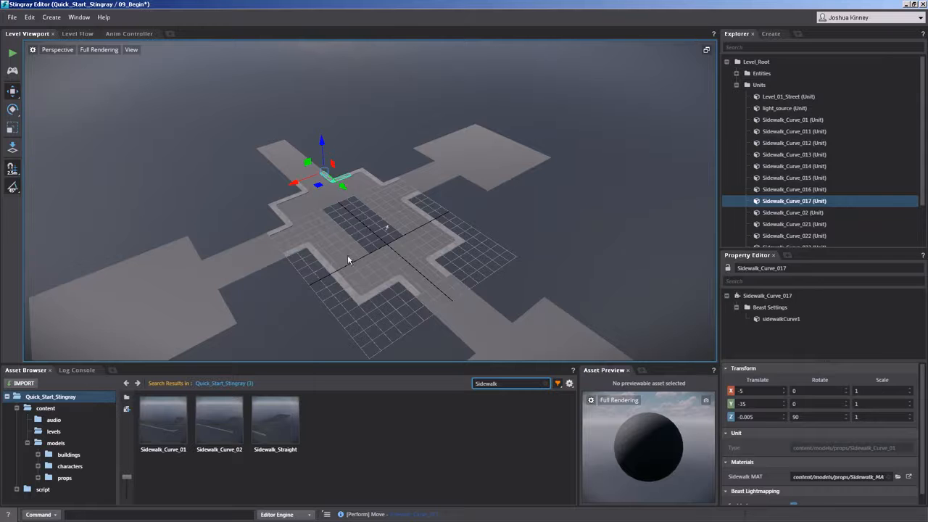
middle_click_drag(334, 258, 399, 171, "alt")
scroll(374, 204, "down", 3)
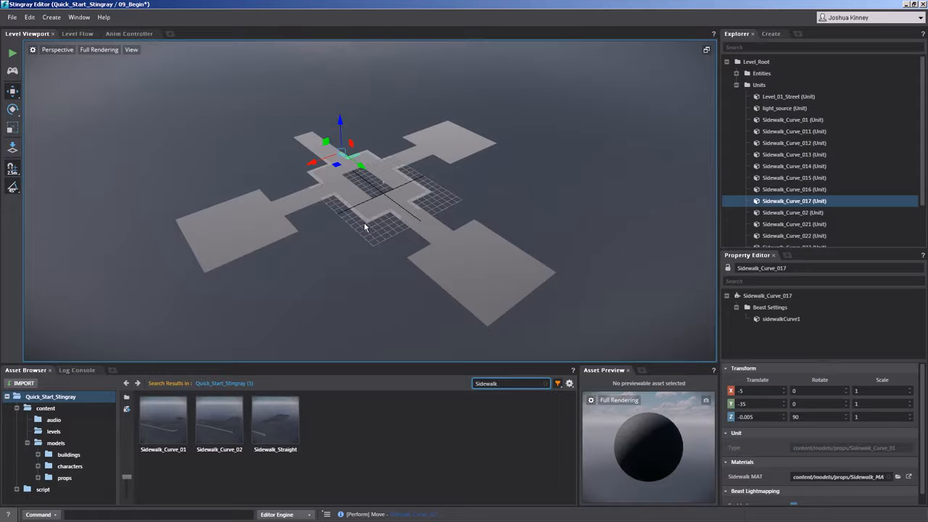
left_click_drag(360, 227, 348, 156, "alt")
right_click_drag(348, 156, 346, 334, "alt")
left_click_drag(373, 263, 258, 230, "alt")
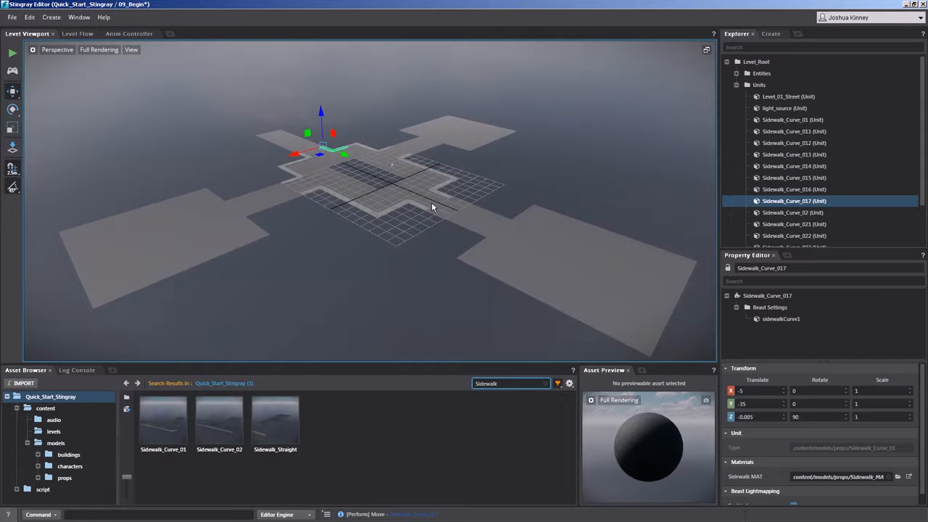